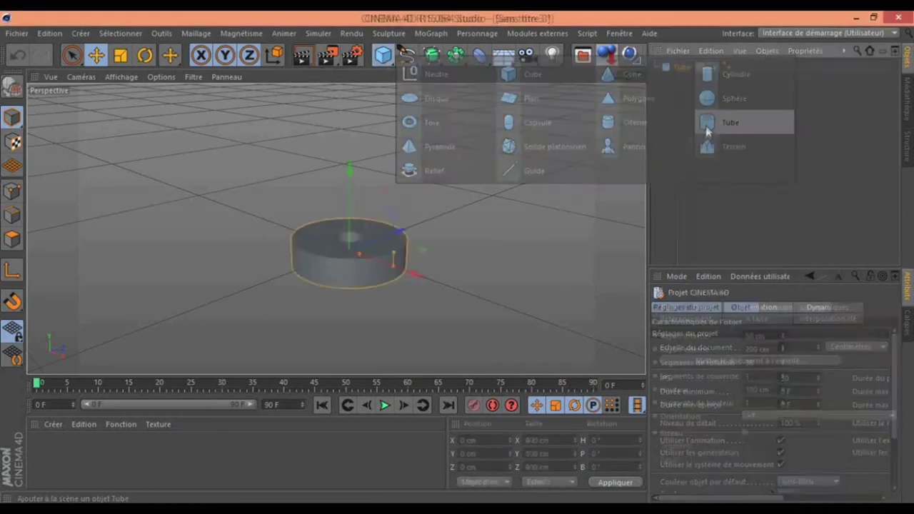
Make the tube editable and set up edge-loop selection of its end ring, undoing a trial bevel.
left_click(122, 77)
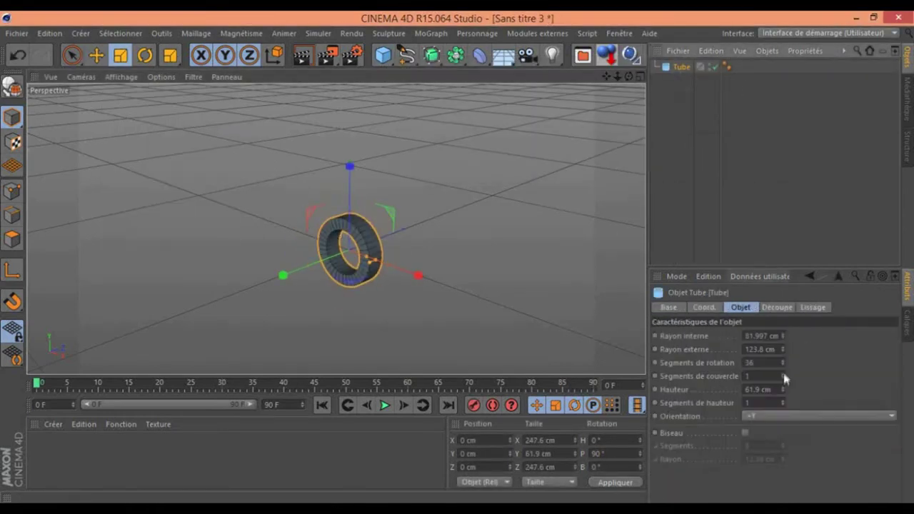
key("c")
left_click(12, 240)
left_click(120, 33)
left_click(148, 125)
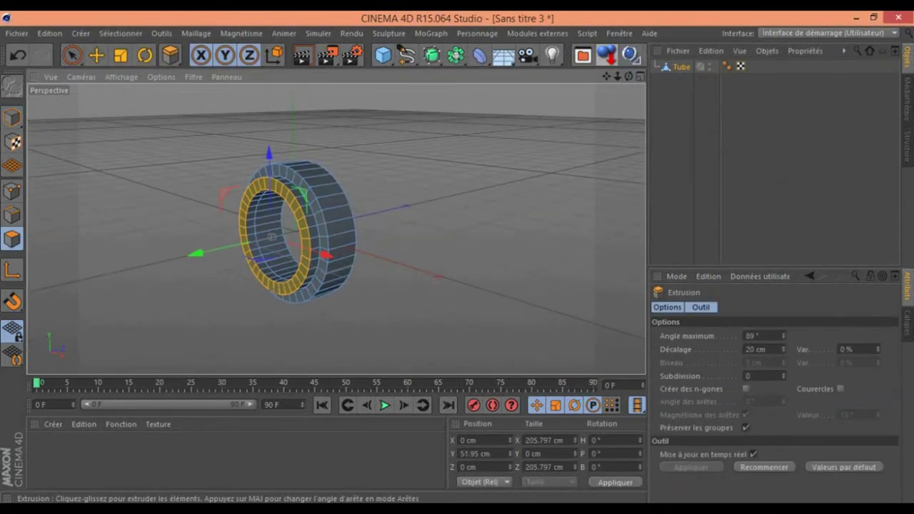
right_click(321, 239)
left_click(322, 243)
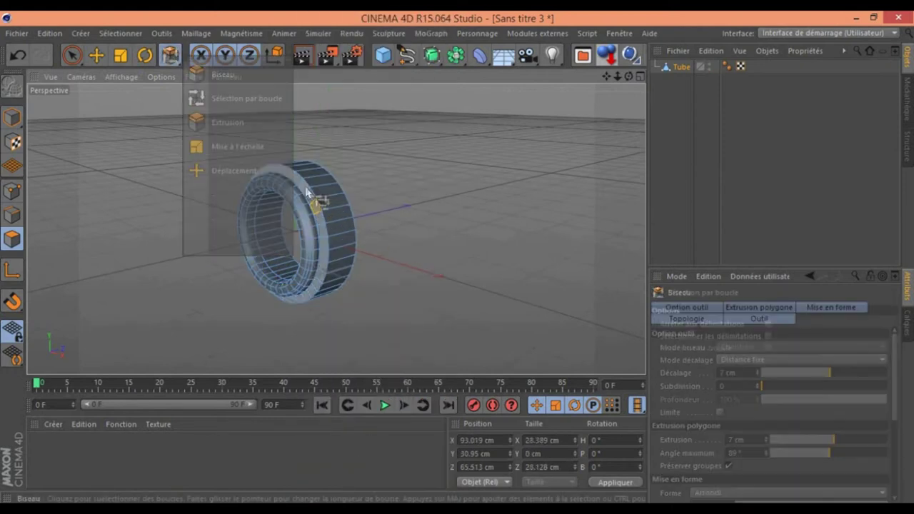
key("ctrl+z")
Extrude the end ring, then inset it inward by 9 cm.
left_click_drag(322, 242, 363, 221, "alt")
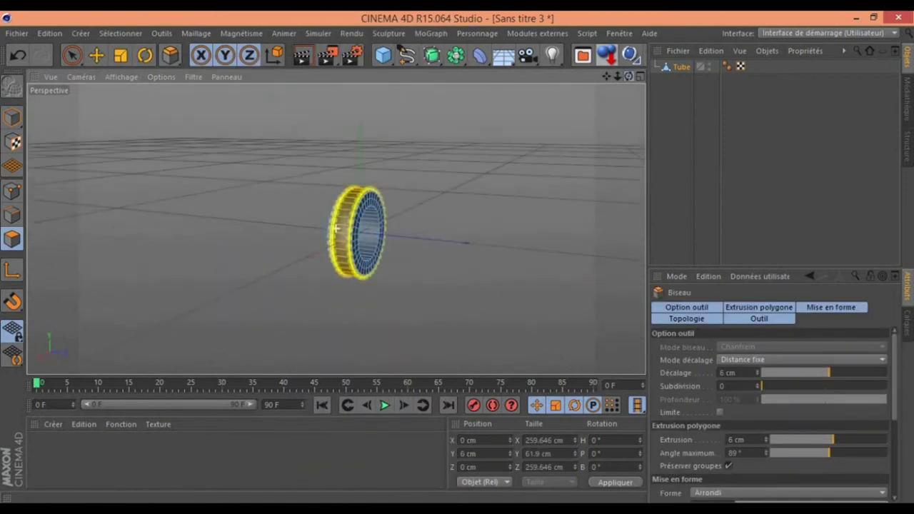
key("space")
key("e")
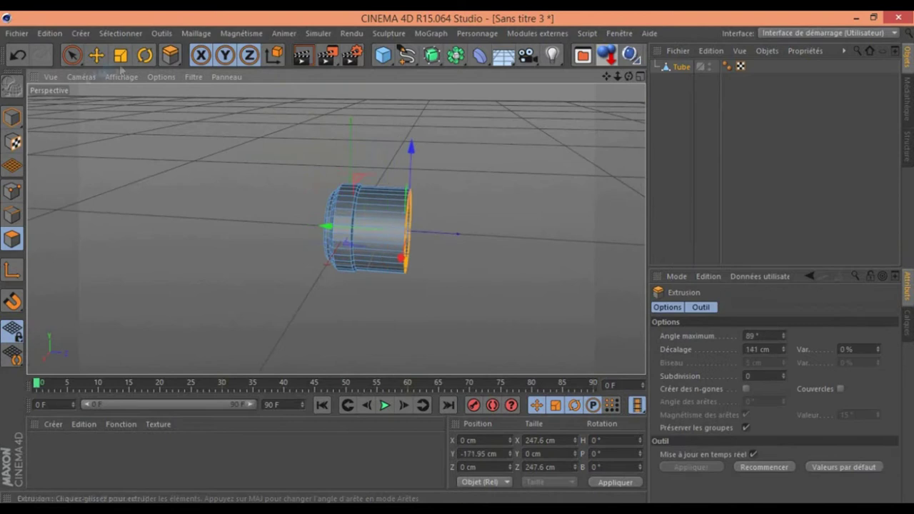
key("t")
right_click(390, 236)
left_click(473, 260)
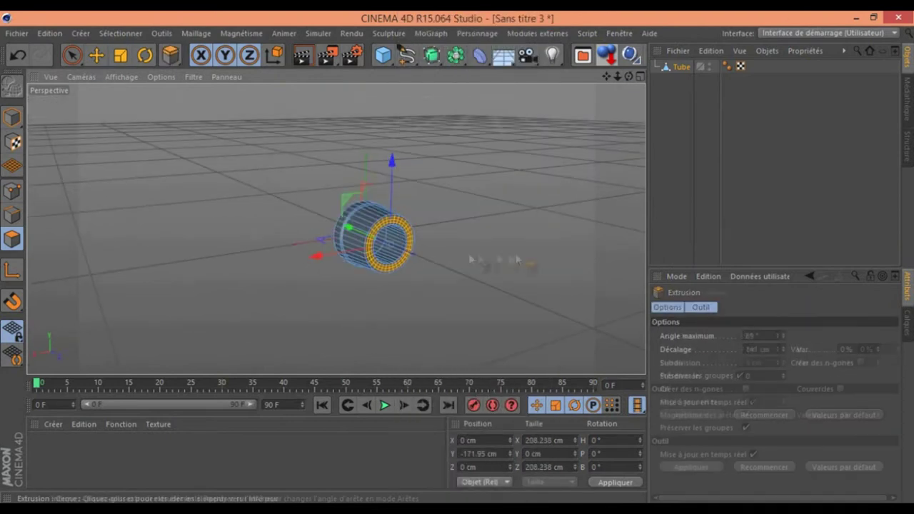
mouse_move(400, 250)
left_mouse_down("alt")
mouse_move(357, 243)
mouse_move(379, 236)
left_mouse_up("alt")
right_click(390, 236)
left_click(473, 273)
left_click_drag(400, 250, 421, 243, "alt")
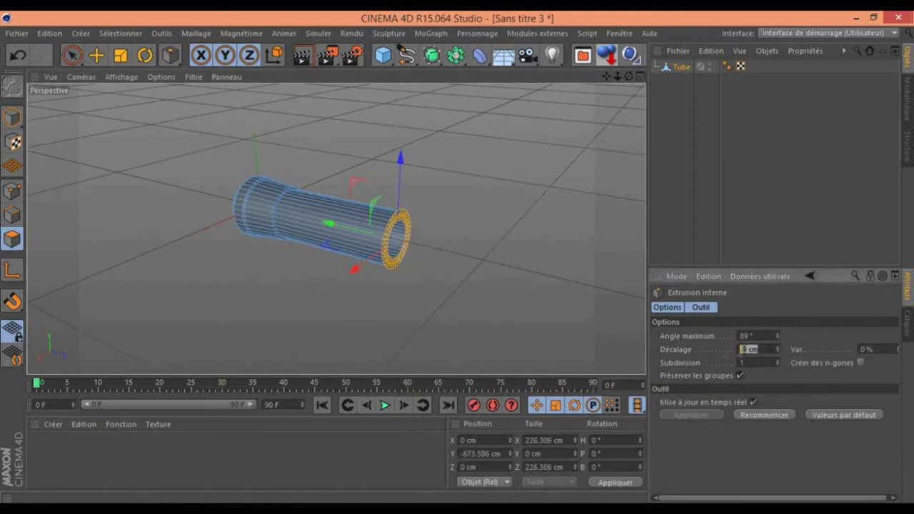
Extrude the end ring far out to lengthen the barrel into a long tube.
key("d")
mouse_move(412, 226)
left_mouse_down()
mouse_move(457, 255)
mouse_move(382, 208)
left_mouse_up()
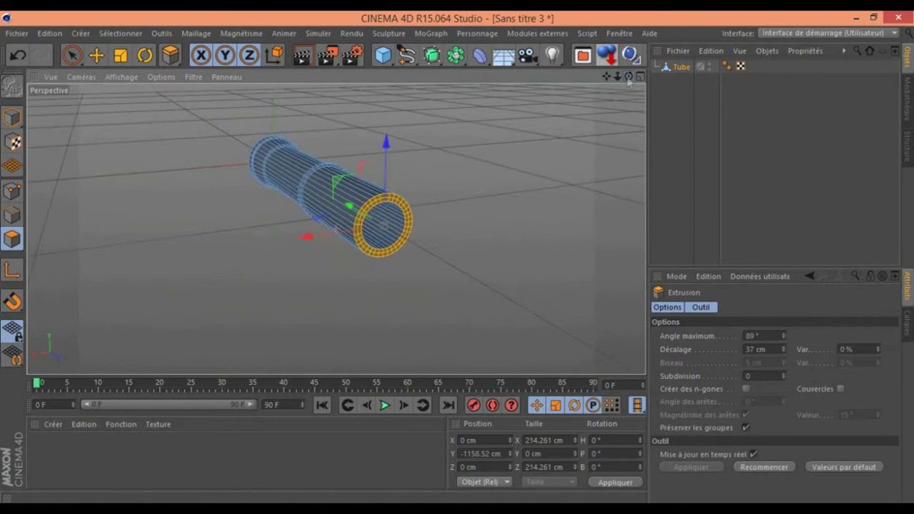
key("ctrl+z")
key("i")
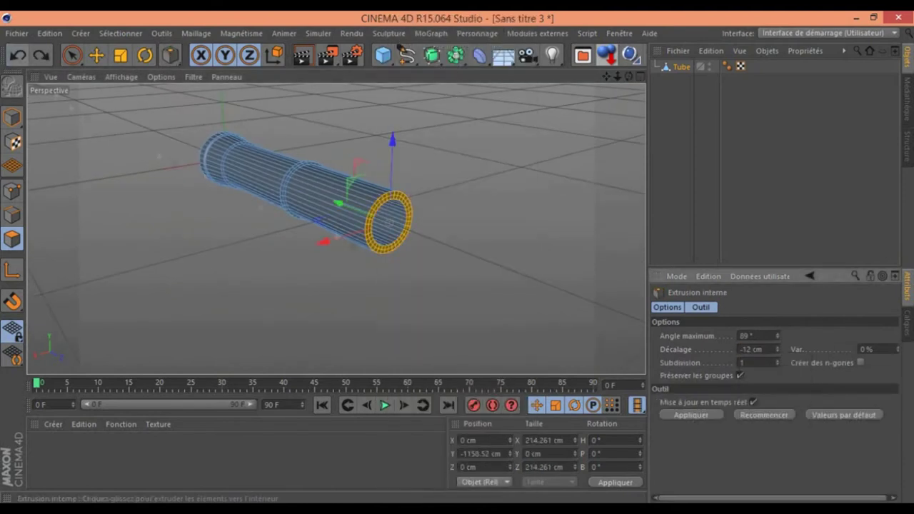
key("d")
left_click_drag(400, 215, 511, 193, "alt")
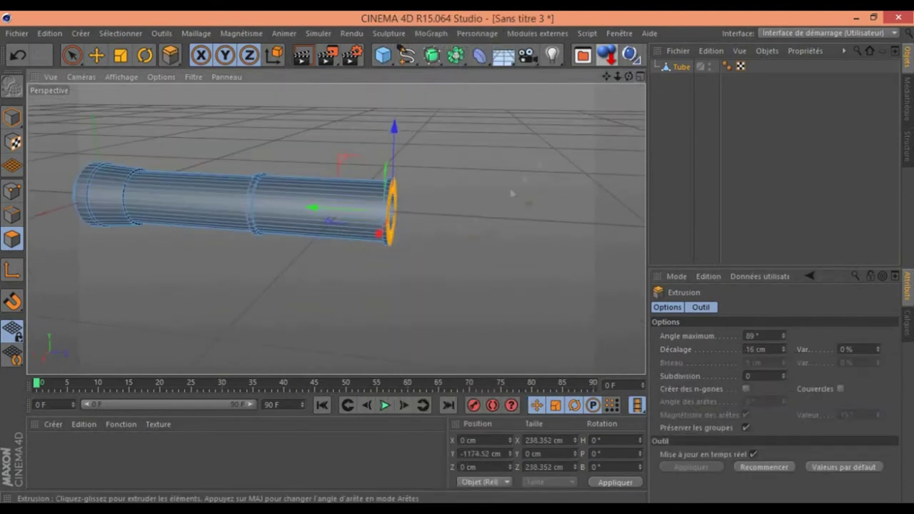
mouse_move(486, 268)
left_mouse_down("alt")
mouse_move(285, 245)
mouse_move(336, 227)
left_mouse_up("alt")
Add an oil-tank shaped Citerne primitive to the scene.
key("t")
left_click(383, 55)
left_click(636, 123)
left_click_drag(429, 236, 343, 228, "alt")
key("e")
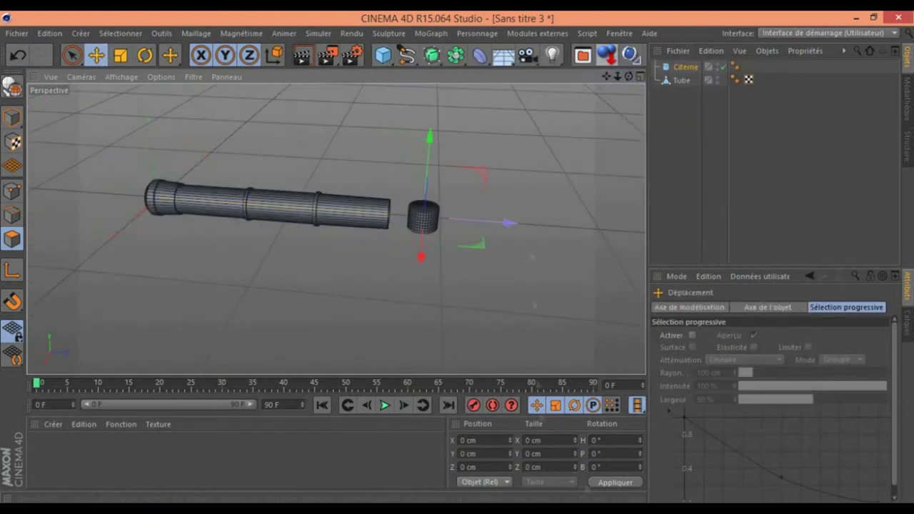
left_click_drag(628, 76, 629, 107)
Make the Citerne editable and loop-select the ring loops of its knob.
left_click(11, 87)
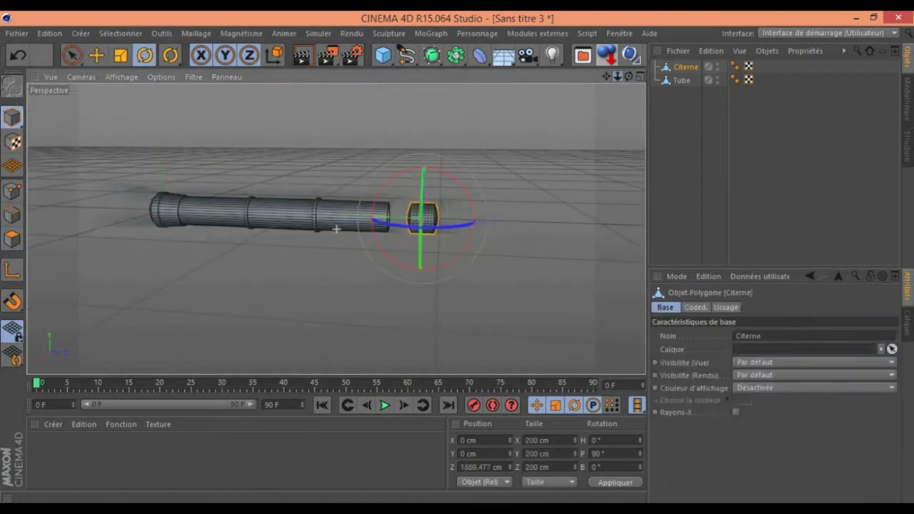
left_click(11, 191)
scroll(335, 215, "up", 3)
left_click_drag(72, 55, 71, 86)
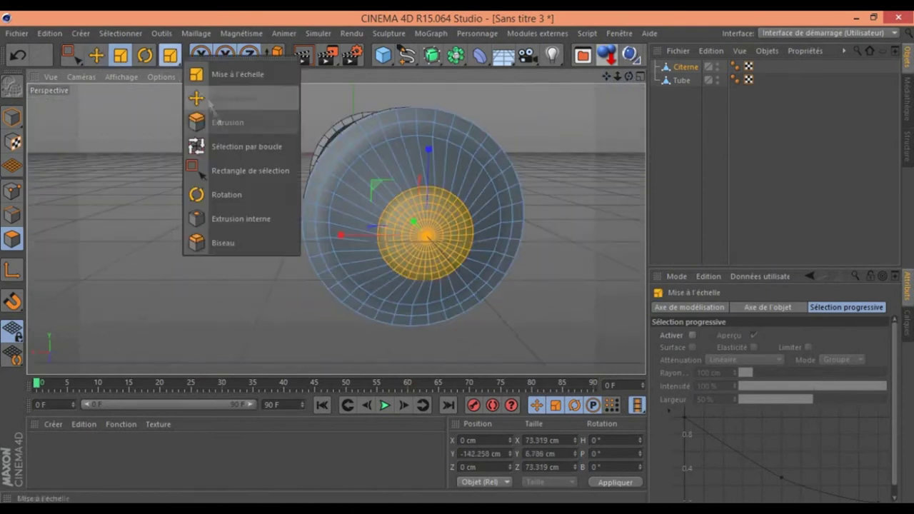
left_click_drag(169, 55, 229, 145)
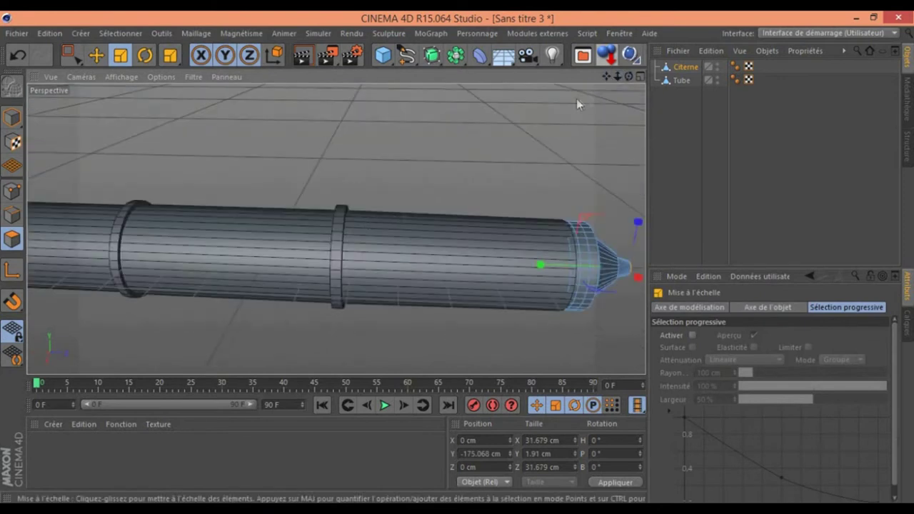
left_click(118, 224, "shift")
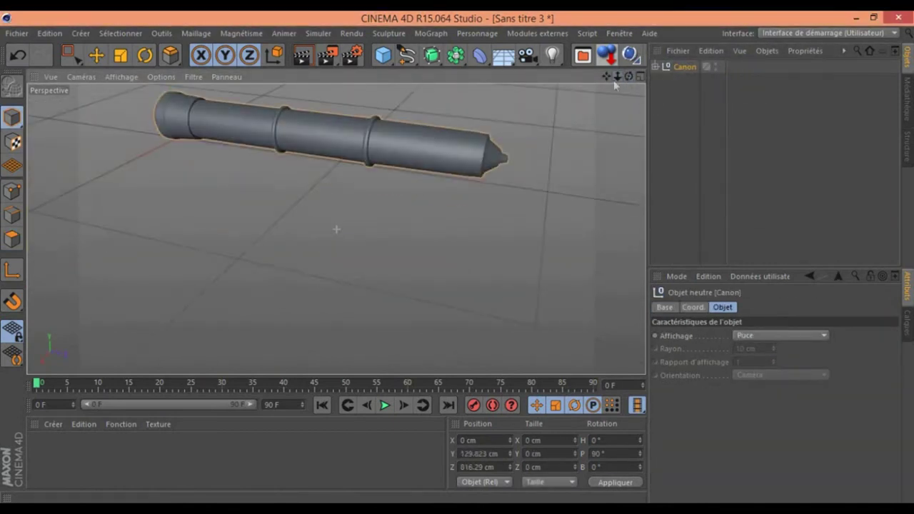
Add a Tube and rotate and enlarge it into an upright wheel rim.
left_click(383, 55)
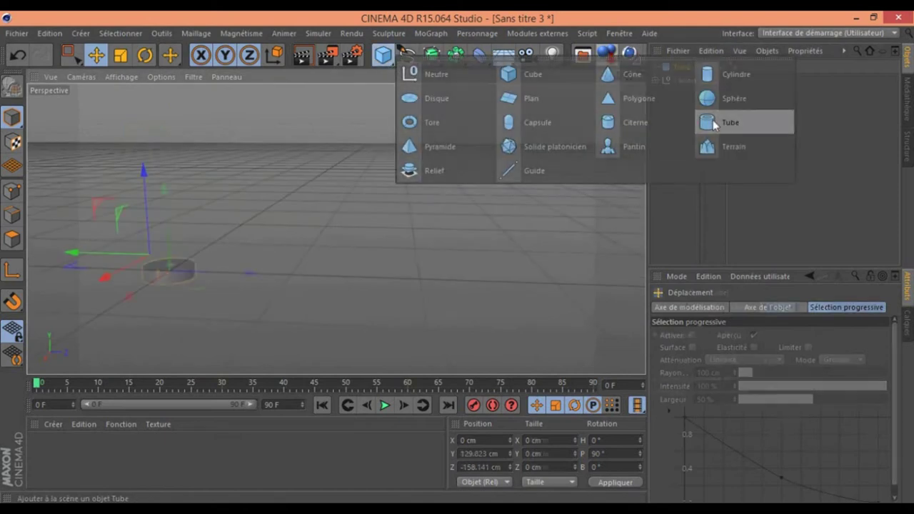
left_click(724, 123)
key("r")
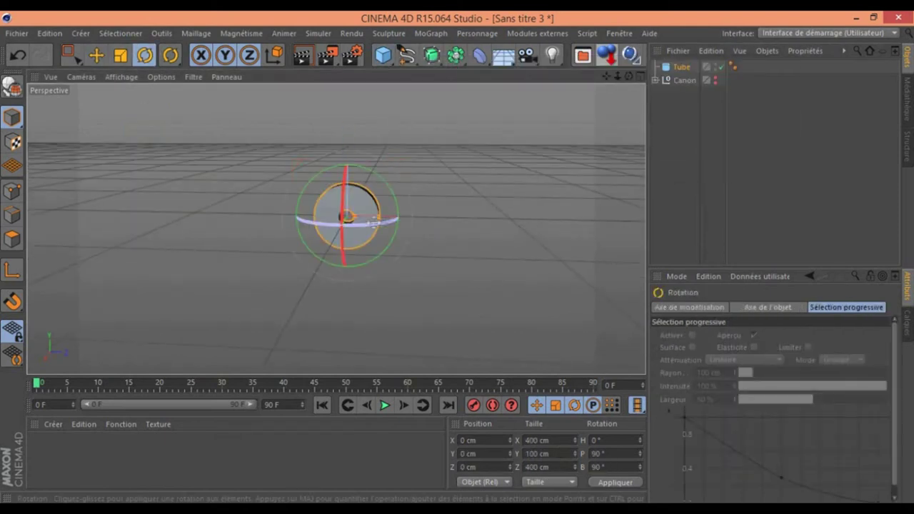
key("t")
mouse_move(373, 216)
left_mouse_down()
mouse_move(443, 215)
mouse_move(400, 236)
left_mouse_up()
Add a Cylinder for the wheel hub and show Cylindre.1's settings.
left_click(383, 55)
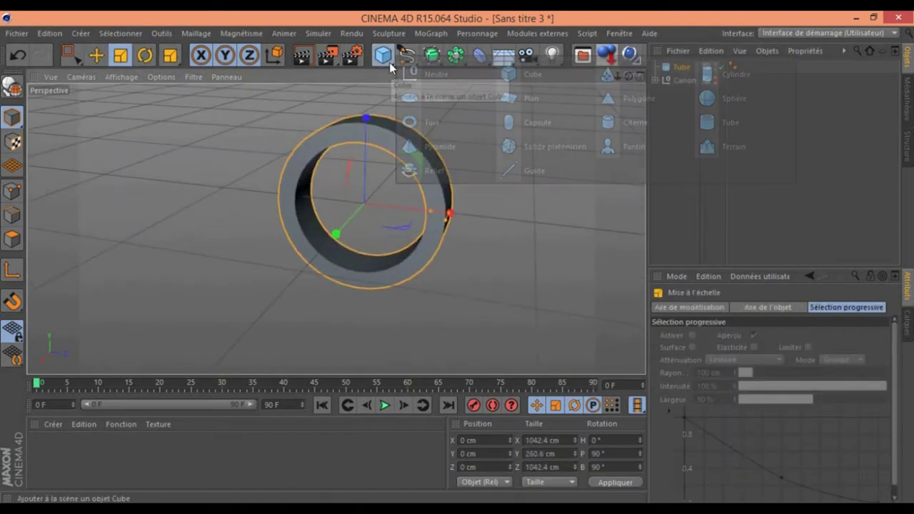
left_click(730, 74)
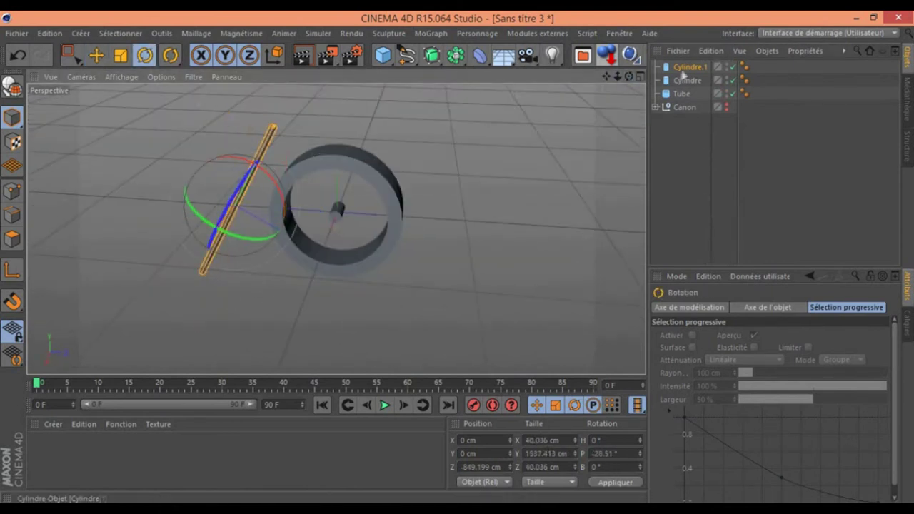
left_click(682, 68)
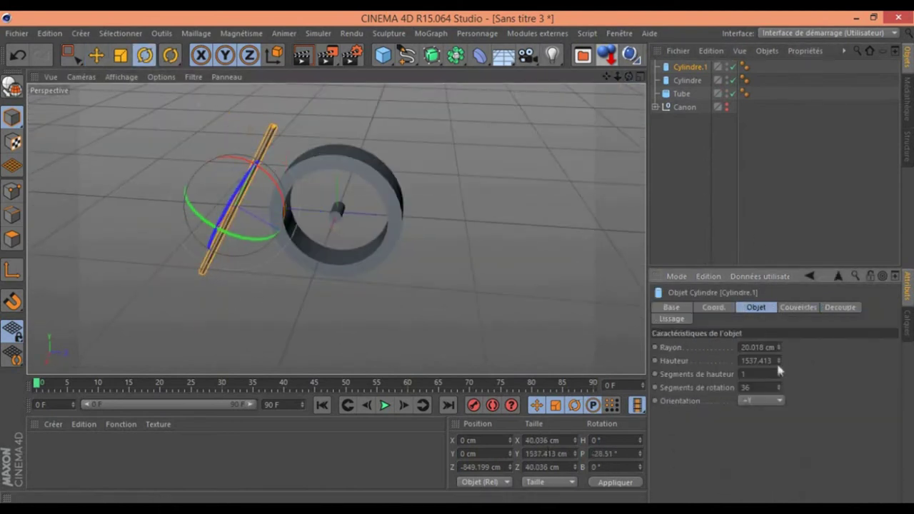
Add a Duplicate object fanning 10 copies of the spoke cylinder around the hub.
left_click(538, 33)
left_click(564, 82)
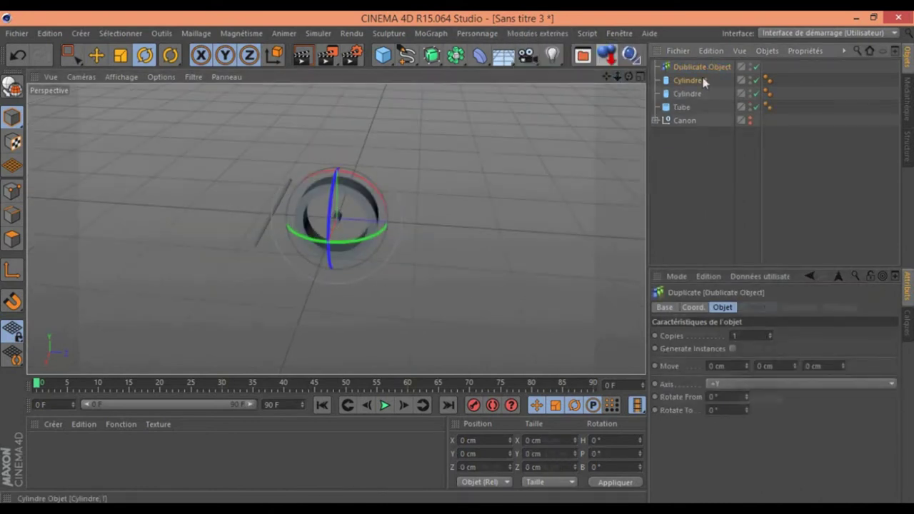
left_click_drag(772, 336, 771, 332)
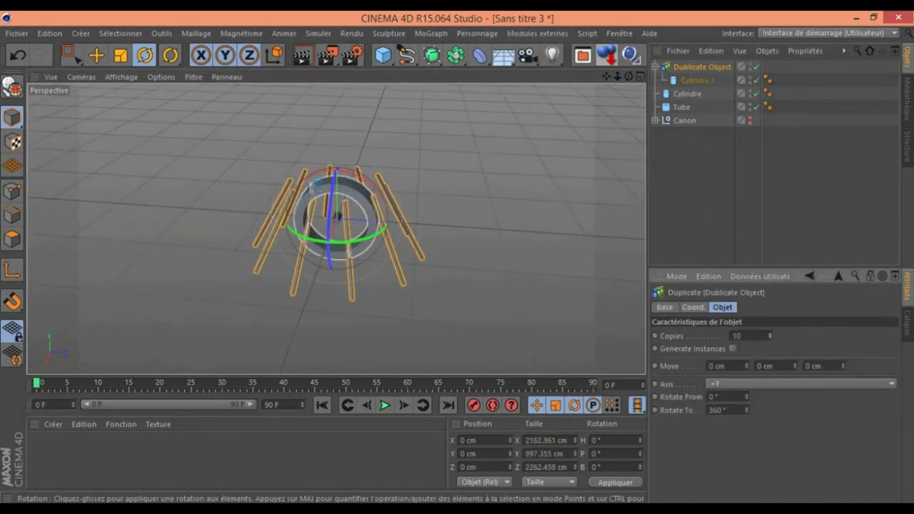
left_click(697, 80)
left_click_drag(286, 178, 336, 207)
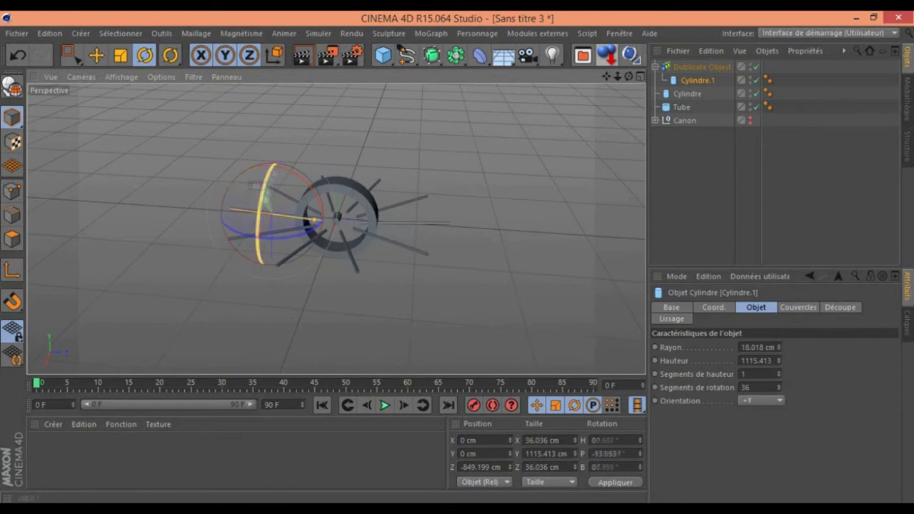
left_click_drag(256, 186, 343, 132, "alt")
left_click(343, 132)
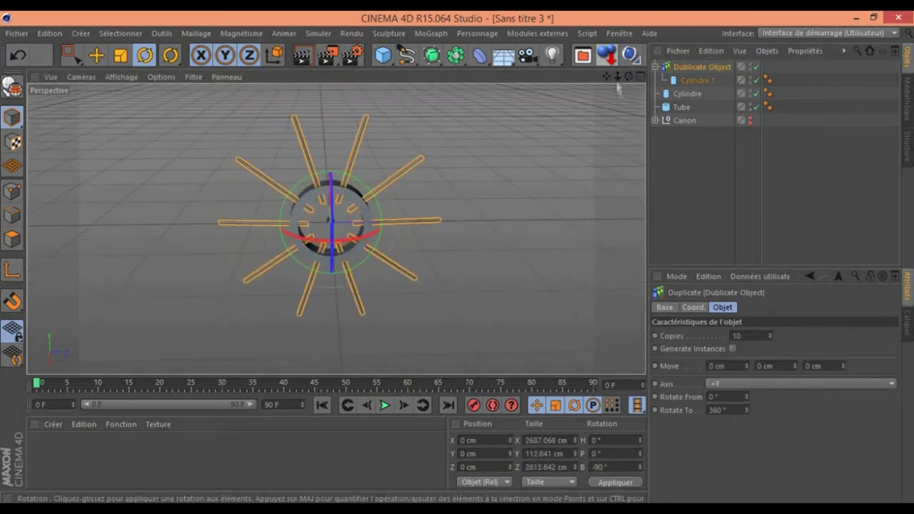
Make the spoke cylinder editable and scale it shorter to fit inside the rim.
left_click(697, 80)
key("e")
left_click(11, 88)
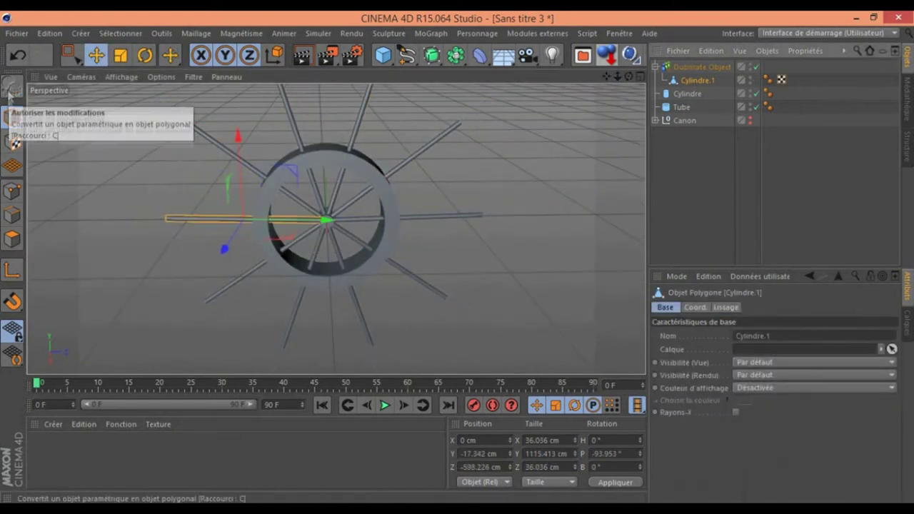
key("t")
left_click_drag(255, 227, 246, 223)
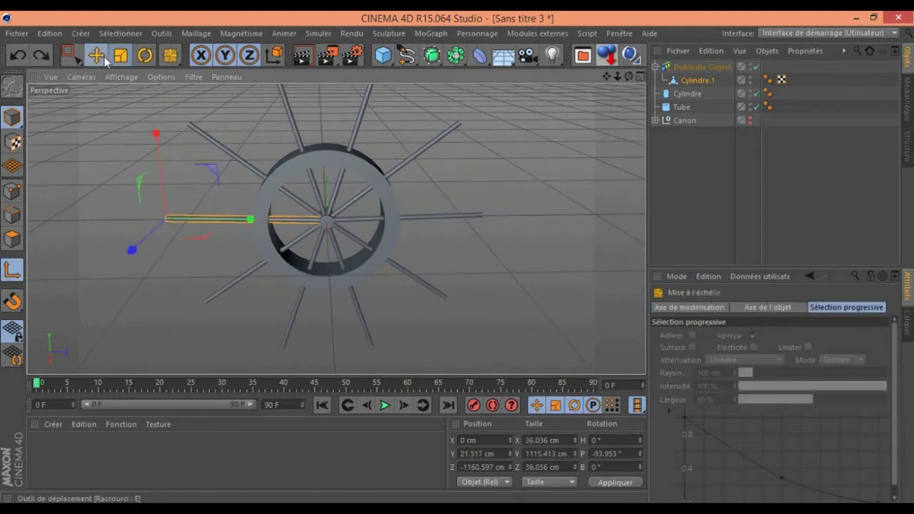
left_click_drag(632, 77, 640, 87)
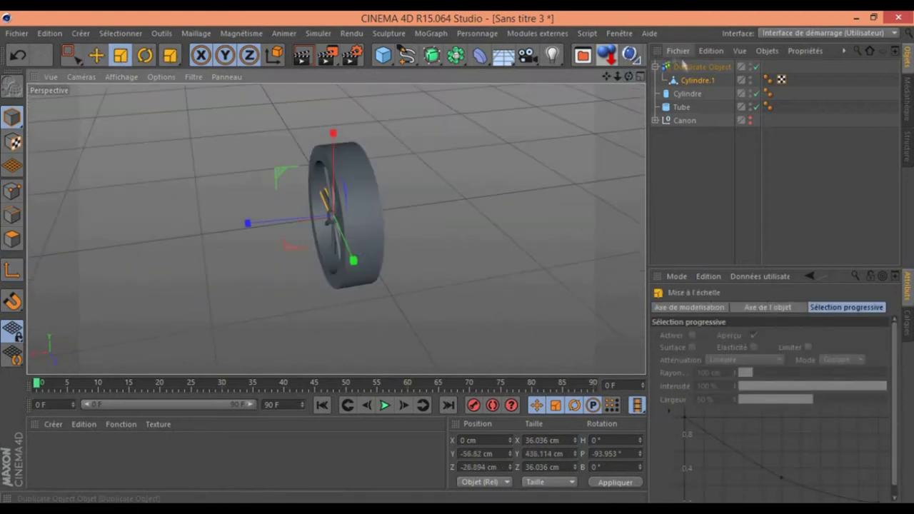
key("e")
key("ctrl+z")
key("ctrl+z")
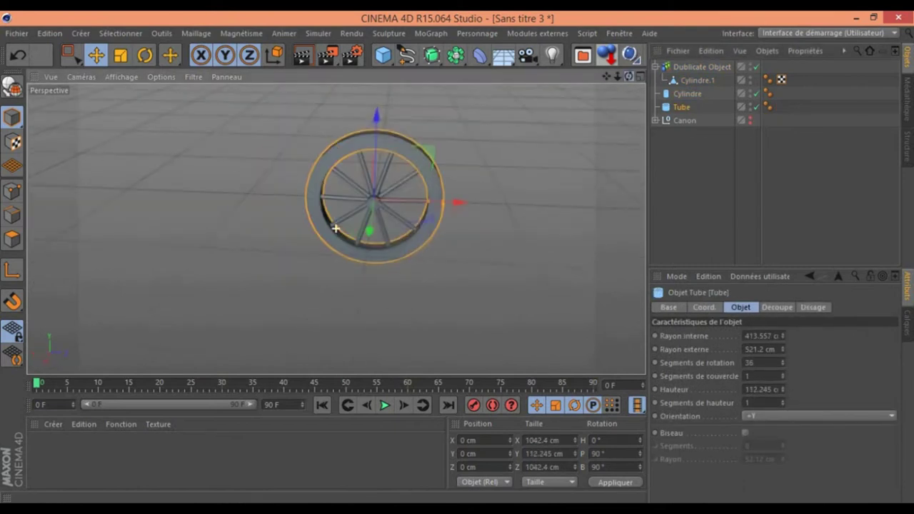
Set the rim's cap segments to 2, make it editable, and bevel its outer tread 20 cm.
left_click_drag(630, 76, 635, 86)
left_click(783, 373)
key("c")
key("u")
key("l")
left_click(383, 131)
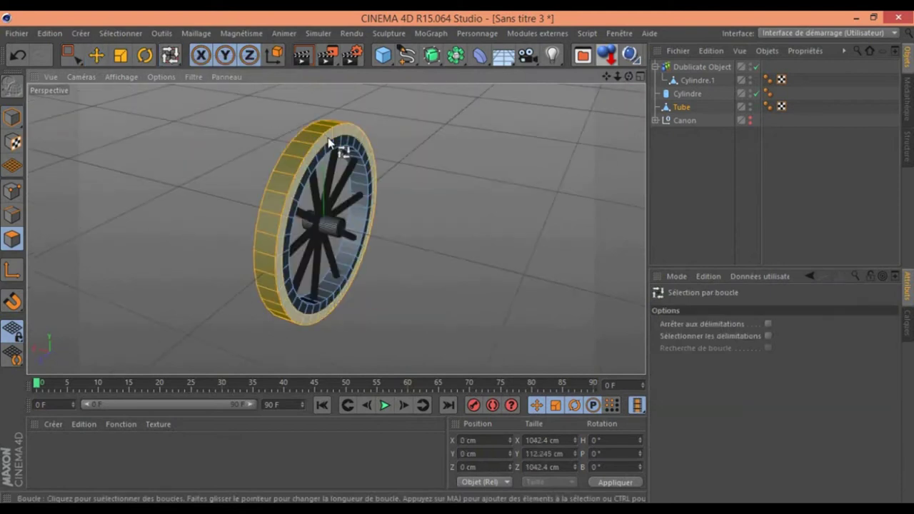
right_click(336, 215)
left_click(371, 86)
left_click_drag(629, 76, 634, 86)
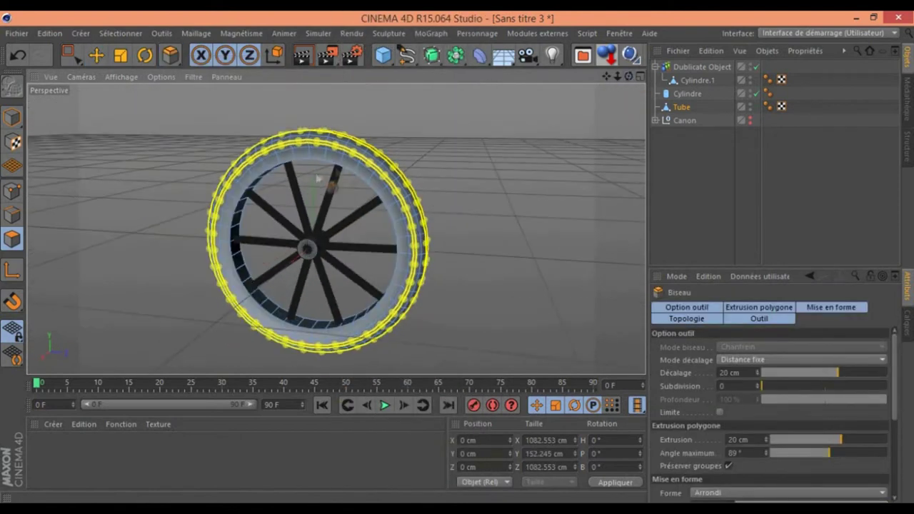
Group the spokes, hub and rim as 'roue' and slide a copy, roue.1, along X.
left_click(693, 80, "shift")
right_click(693, 85)
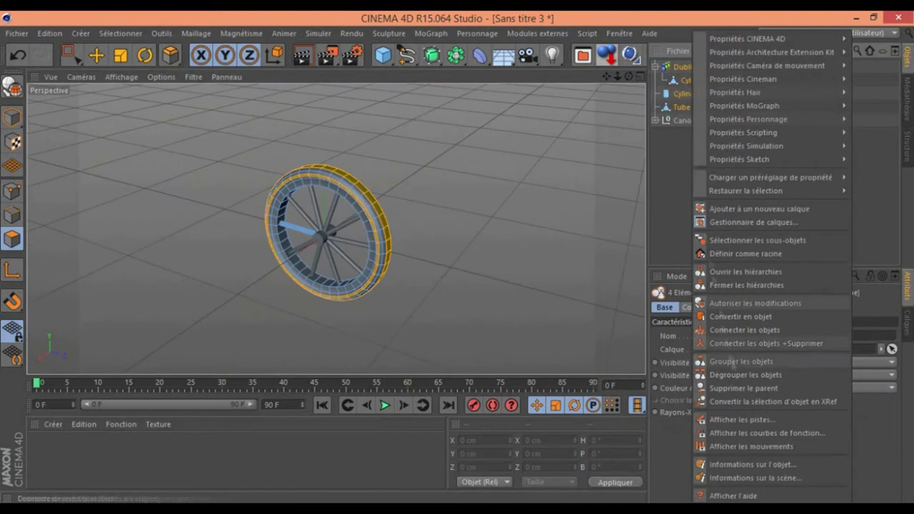
left_click(721, 302)
double_click(678, 67)
type("roue")
key("Return")
left_click_drag(629, 77, 633, 81)
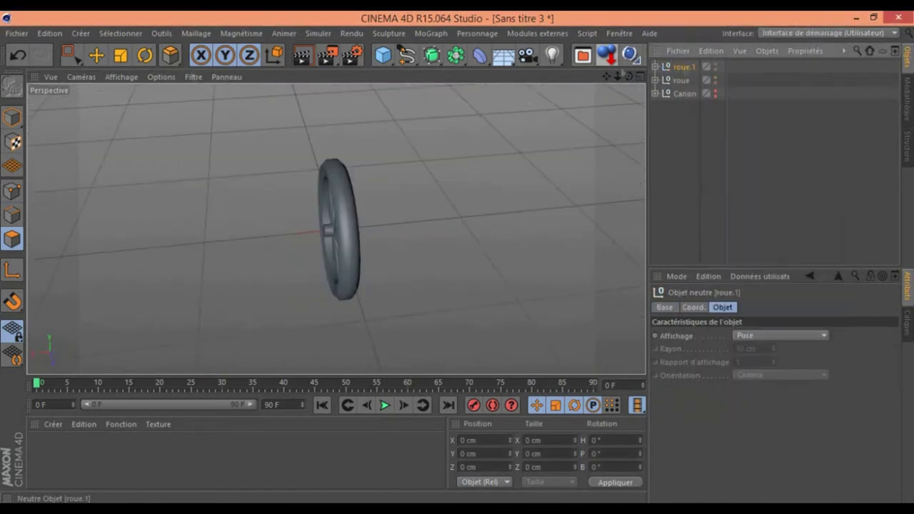
left_click_drag(257, 228, 437, 222, "ctrl")
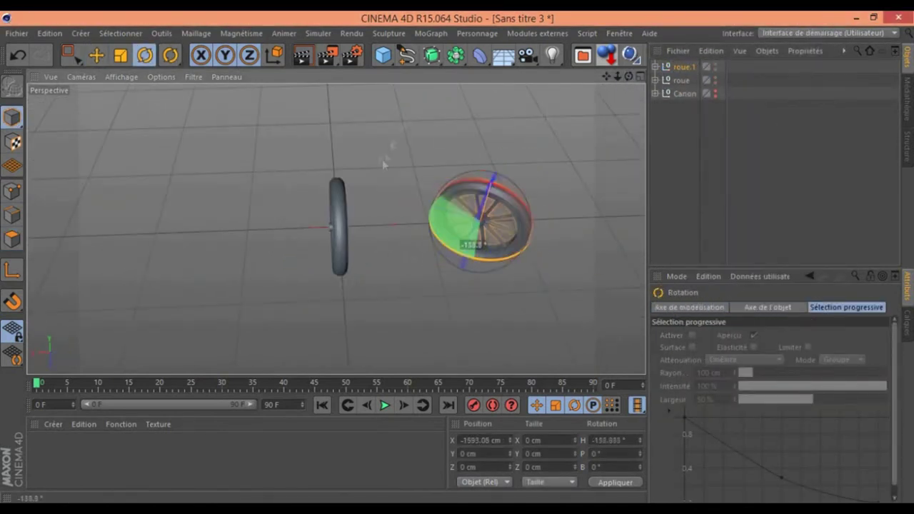
Stretch the cylinder to a 1593 cm axle joining both wheels.
left_click_drag(632, 84, 621, 89)
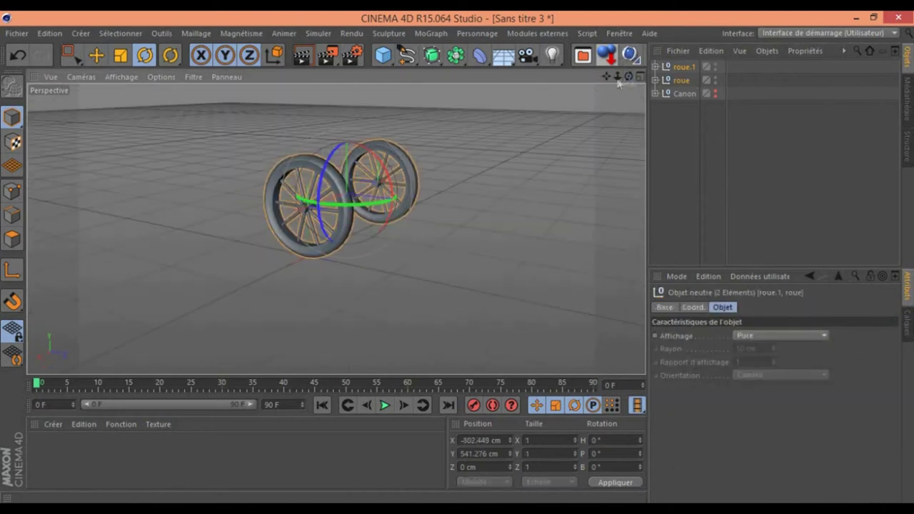
key("e")
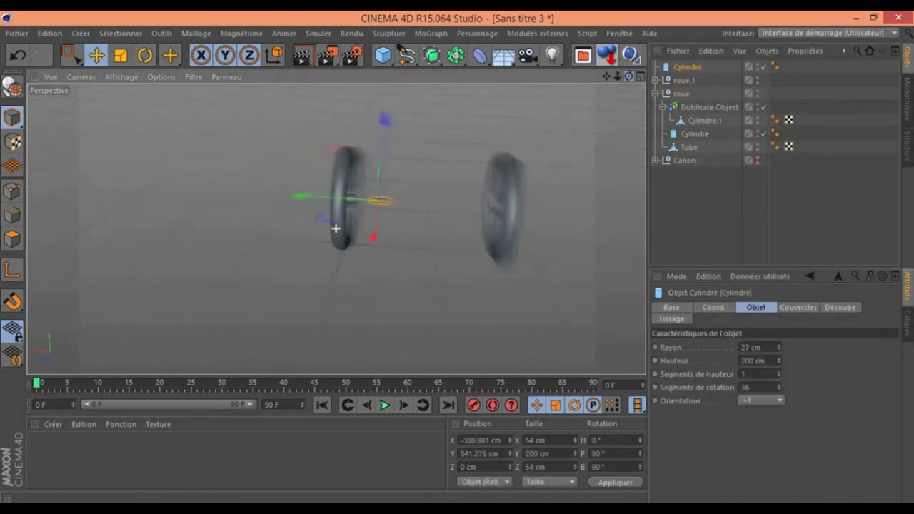
left_click_drag(780, 365, 781, 343)
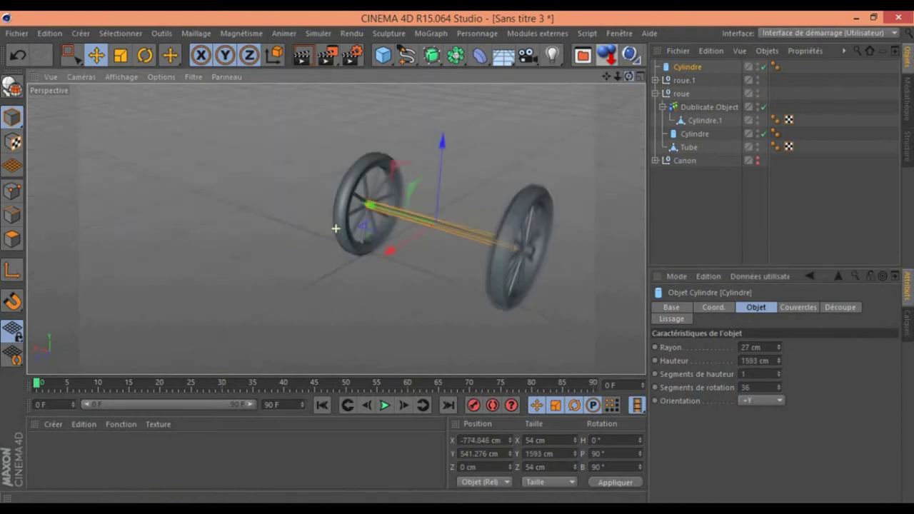
Render the wheels in the viewport, then add a Cube and stretch it into a long beam.
key("ctrl+b")
key("ctrl+r")
left_click(383, 55)
left_click_drag(357, 296, 519, 312)
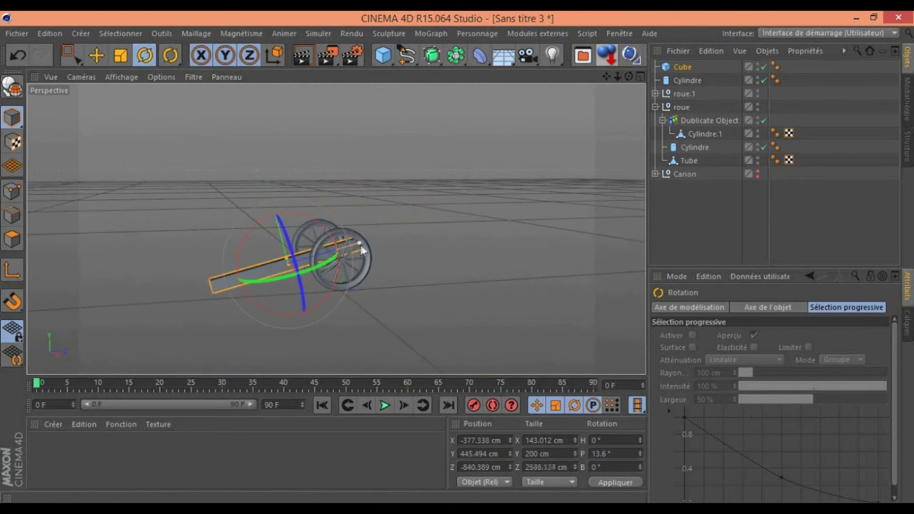
Rotate the beam's end section to bend the Cube into a carriage rail, then shift it along X.
left_click(677, 70)
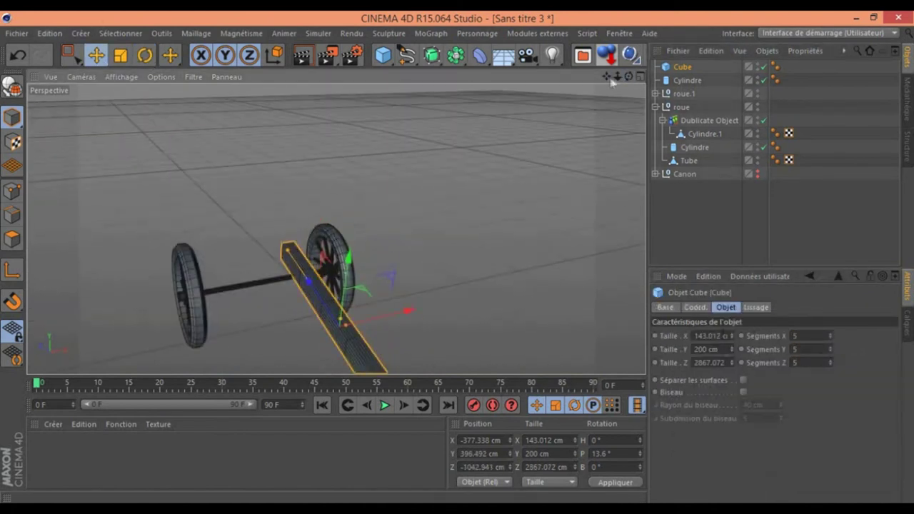
key("r")
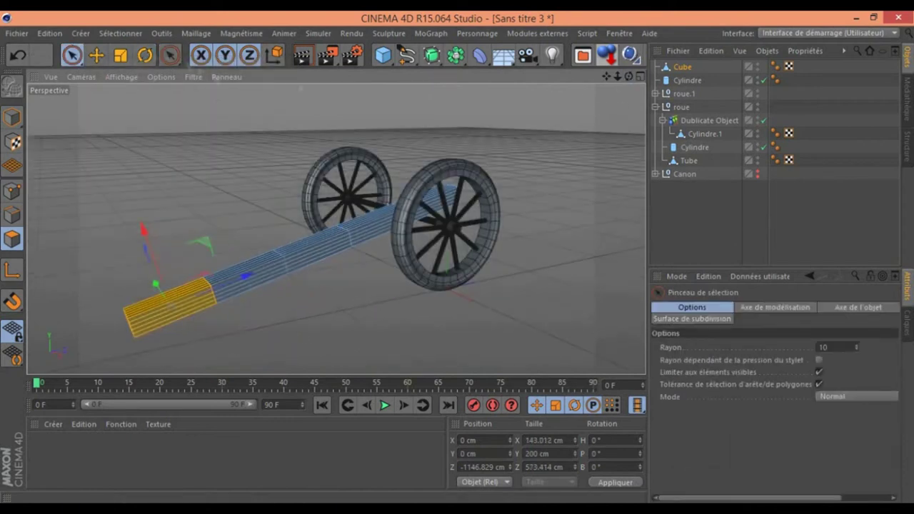
key("r")
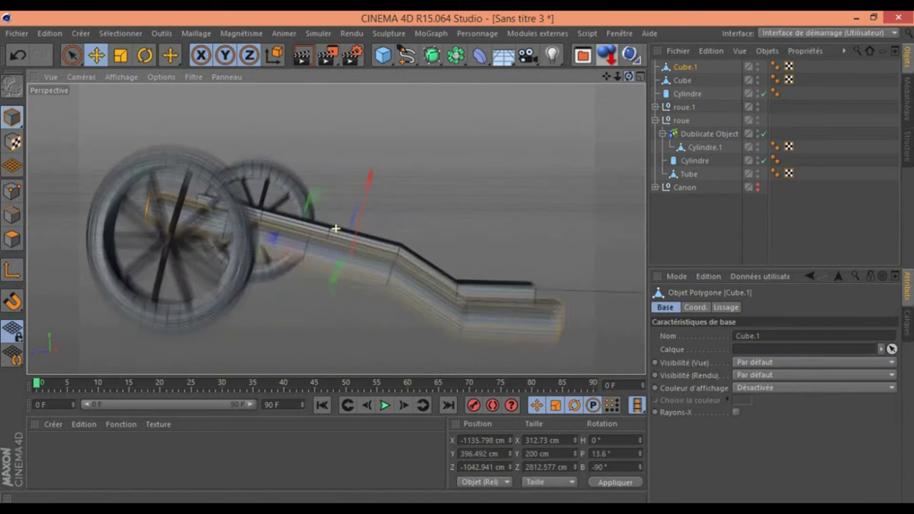
left_click_drag(383, 55, 541, 83)
Add a cube crossbar moved along X, then add a cylinder at the right rail.
left_click(542, 83)
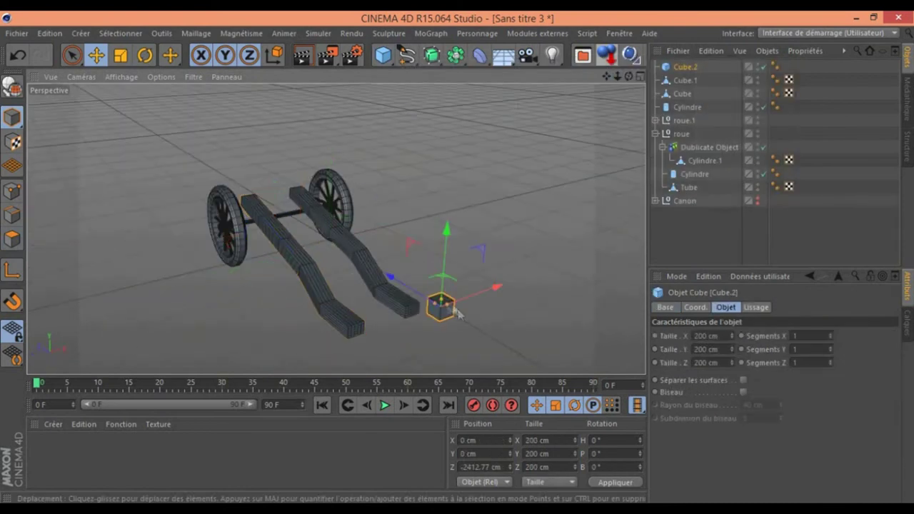
left_click_drag(443, 307, 368, 280)
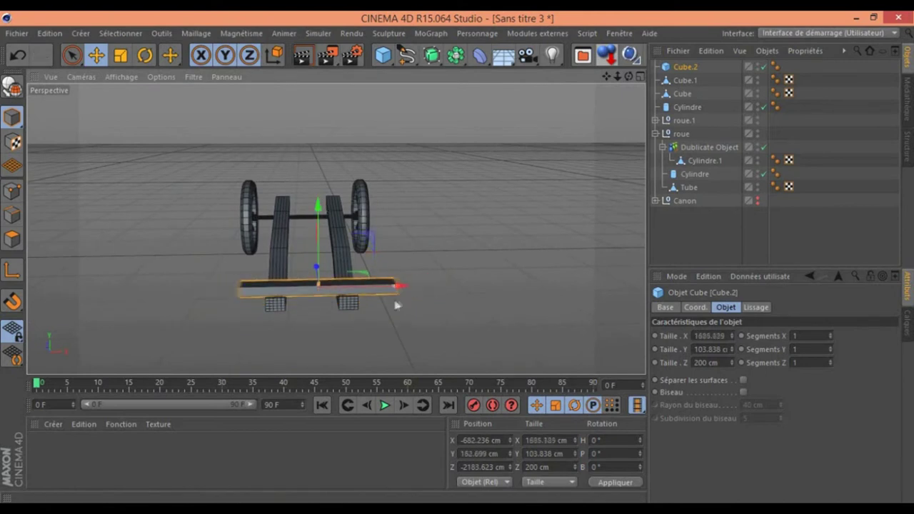
left_click(383, 55)
left_click(400, 107)
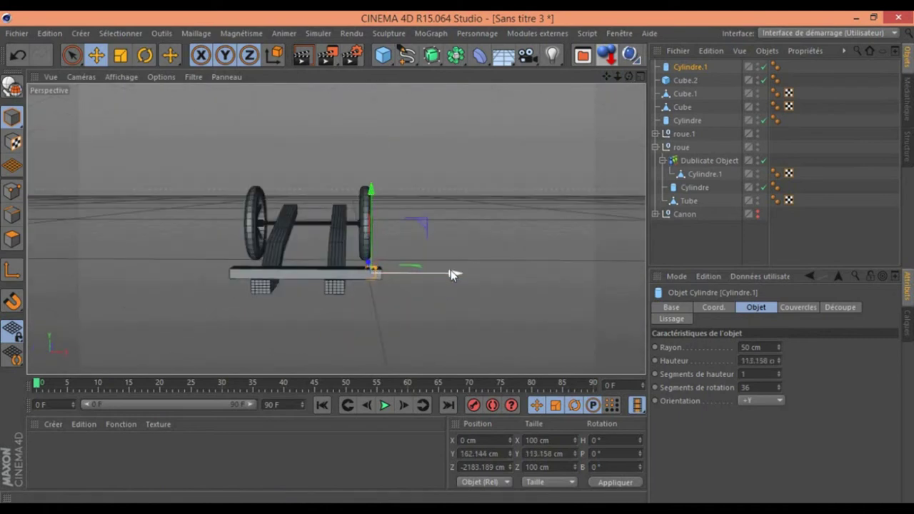
left_click_drag(345, 288, 422, 278)
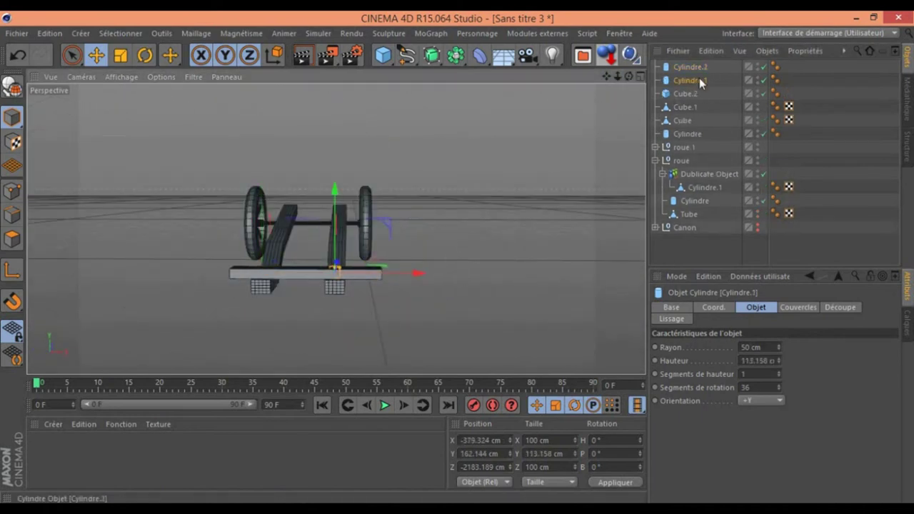
key("ctrl+z")
Position both cylinder posts at the rails' rear ends using front view, then render the viewport.
left_click_drag(275, 202, 273, 238)
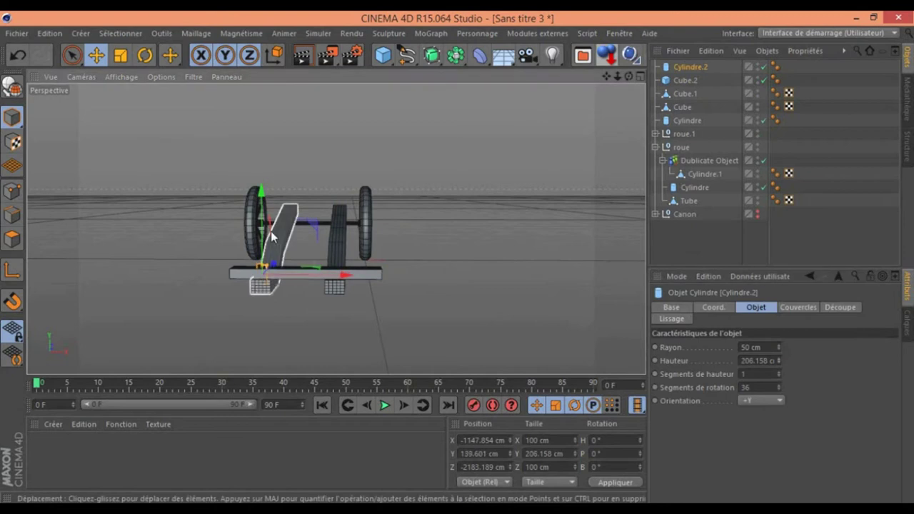
left_click_drag(420, 281, 385, 272, "alt")
key("F4")
mouse_move(617, 76)
left_mouse_down()
mouse_move(629, 76)
mouse_move(603, 79)
left_mouse_up()
left_click(682, 80, "ctrl")
key("F1")
left_click(303, 56)
left_click_drag(335, 228, 400, 235, "alt")
Add a Tube ring and shrink it to about 89%, checking front and top views.
left_click(383, 55)
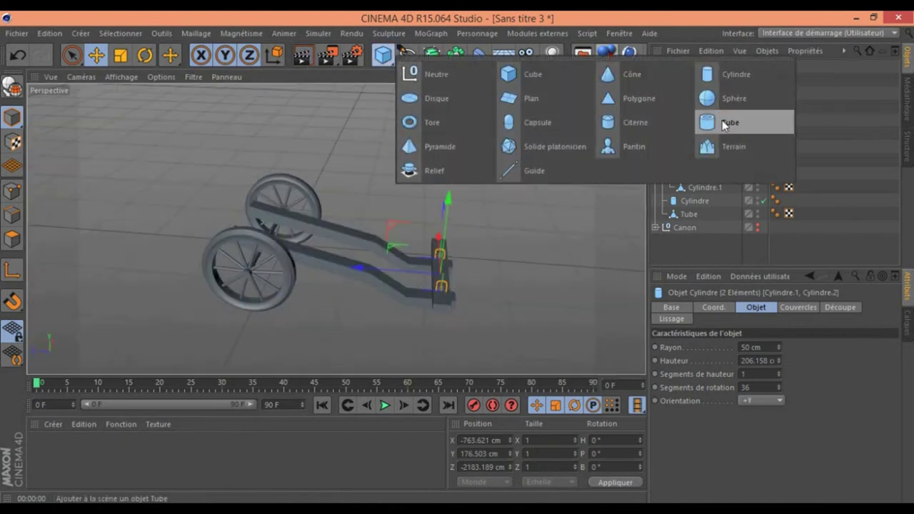
left_click(612, 121)
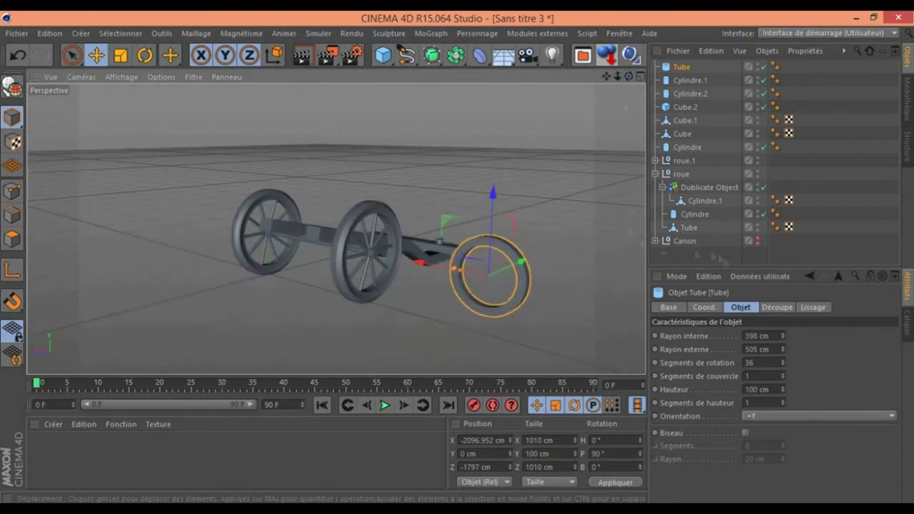
key("F4")
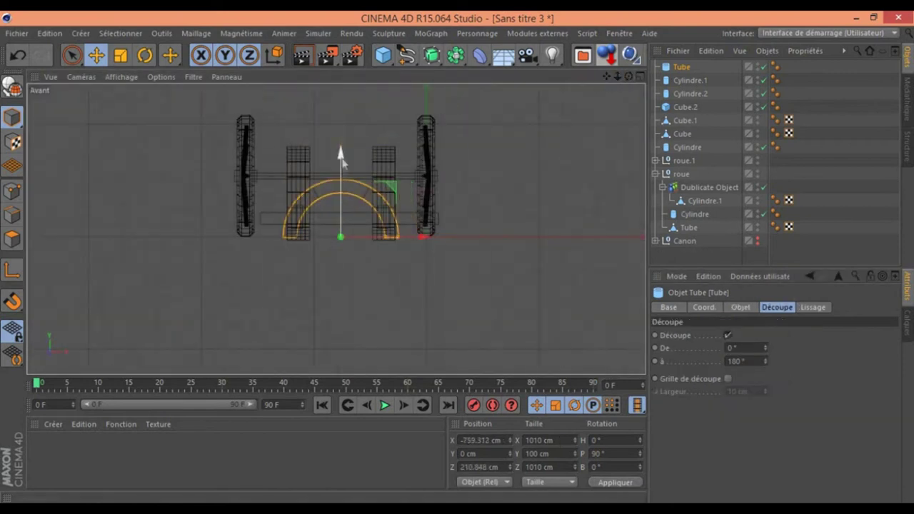
key("t")
left_click_drag(343, 153, 64, 229)
key("F2")
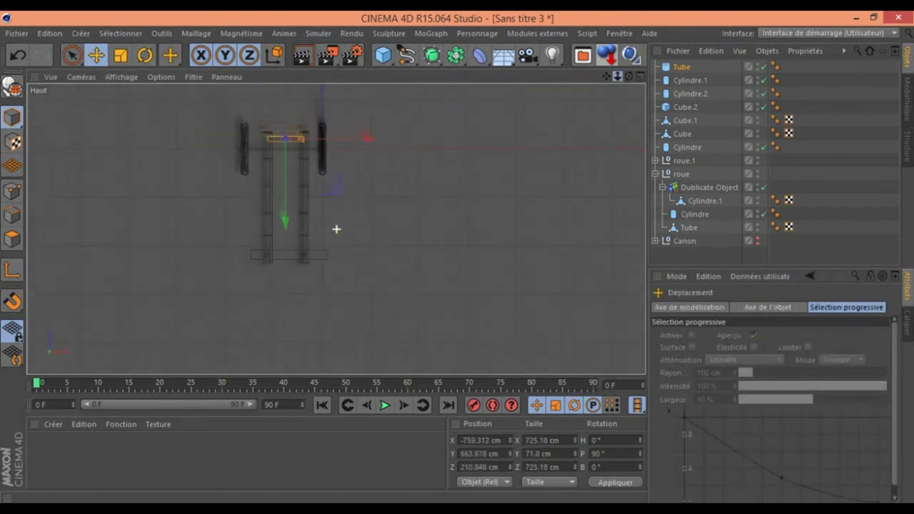
key("F1")
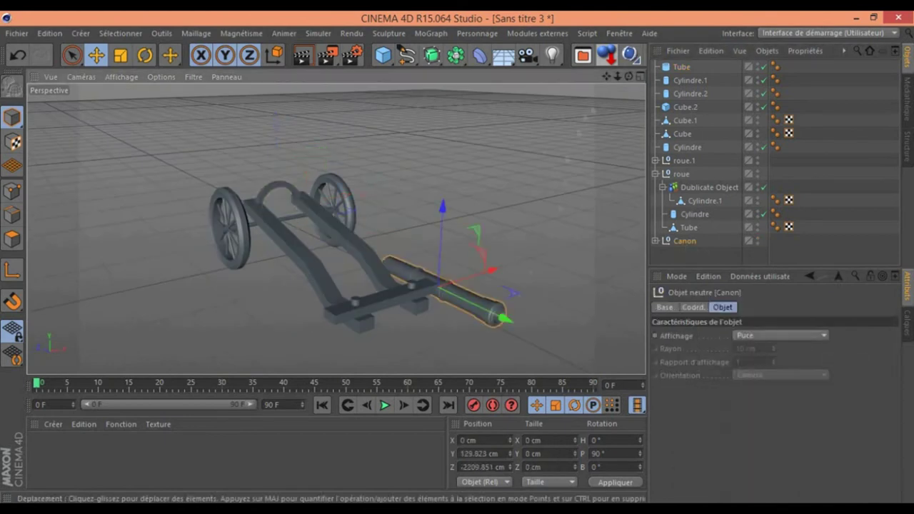
Rotate the Canon barrel 180° between the wheels and adjust the ring's shape settings.
key("e")
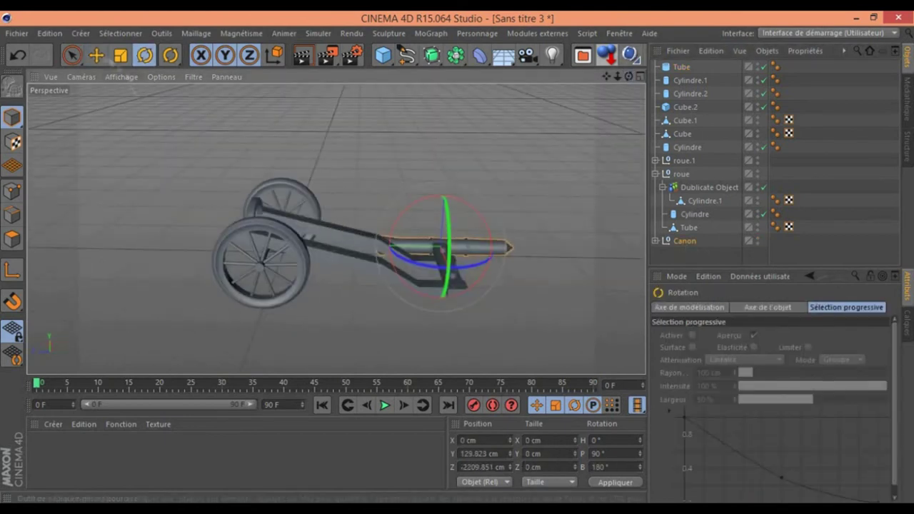
key("F4")
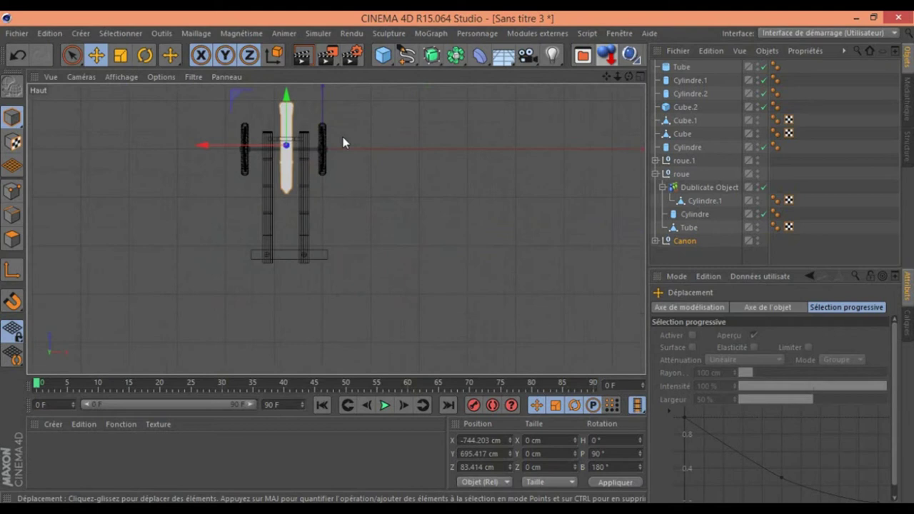
key("F1")
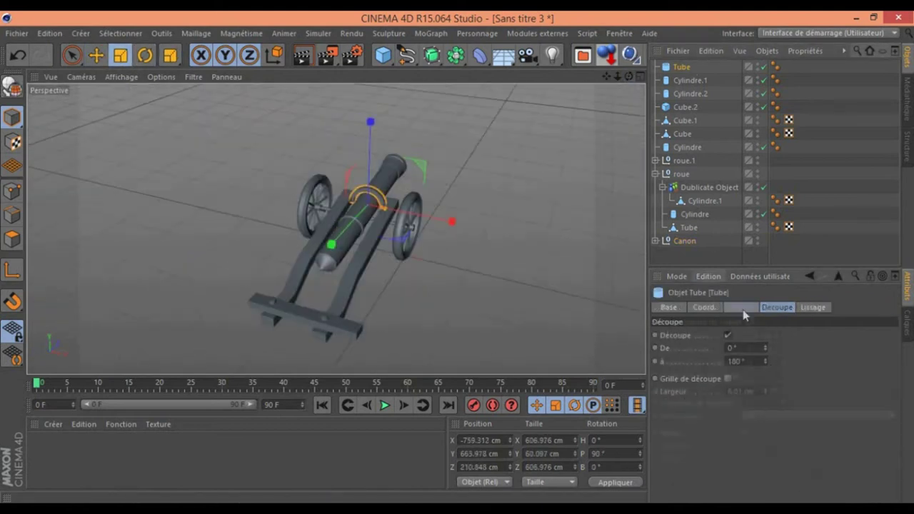
left_click(743, 310)
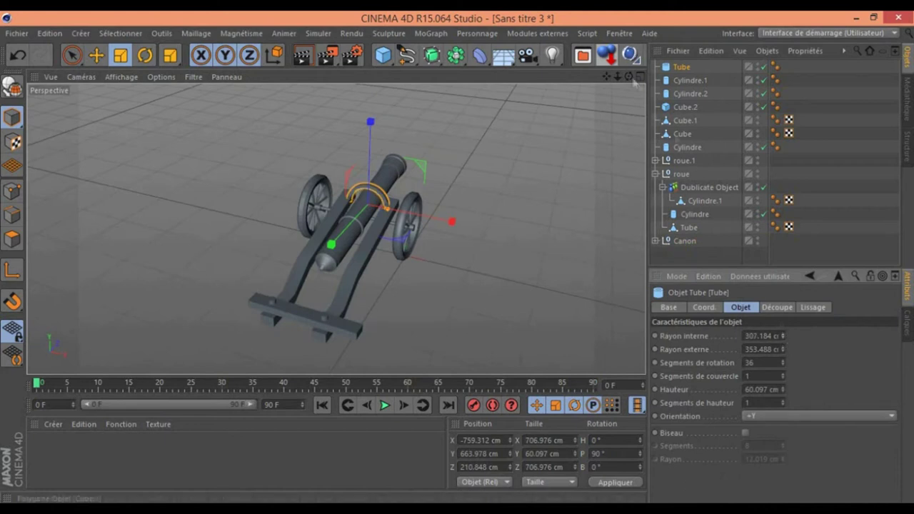
left_click_drag(628, 77, 543, 79)
left_click(684, 241)
Rotate the copied ring Tube.1 to 101.439° onto the barrel, checking front and side views.
key("e")
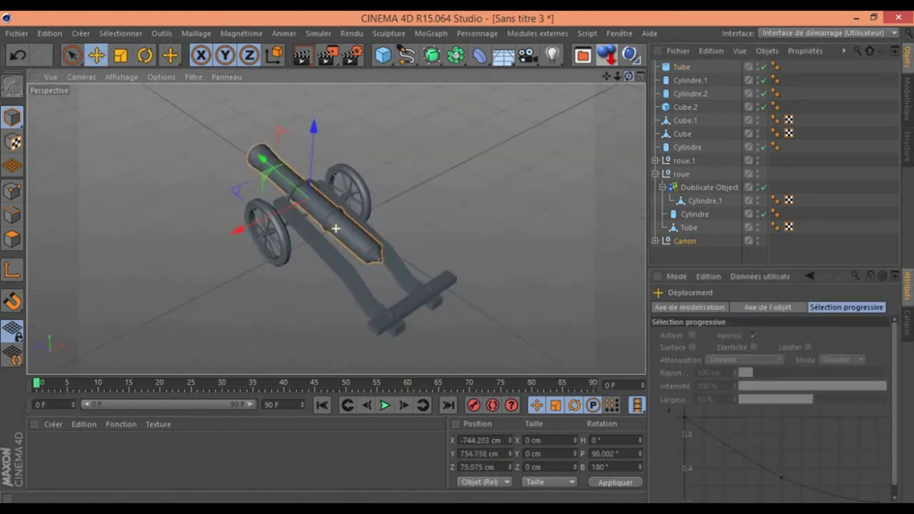
key("r")
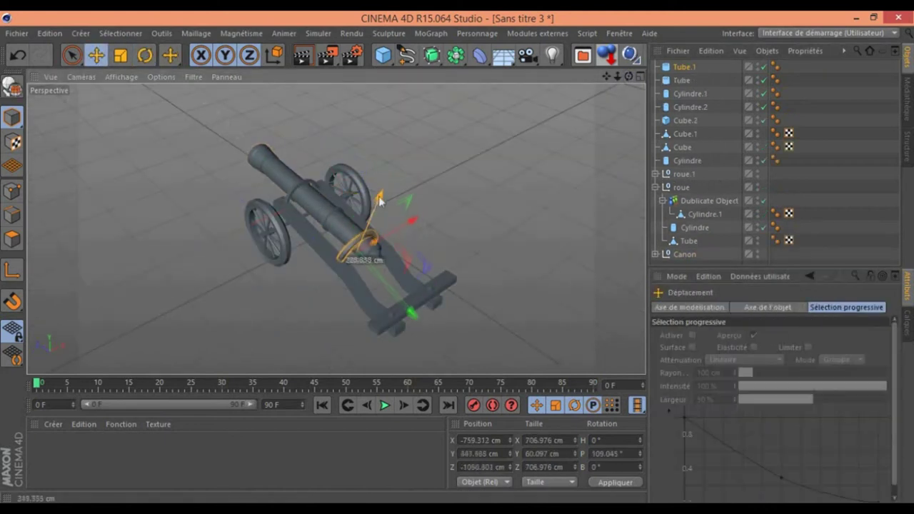
key("F4")
key("F3")
key("F4")
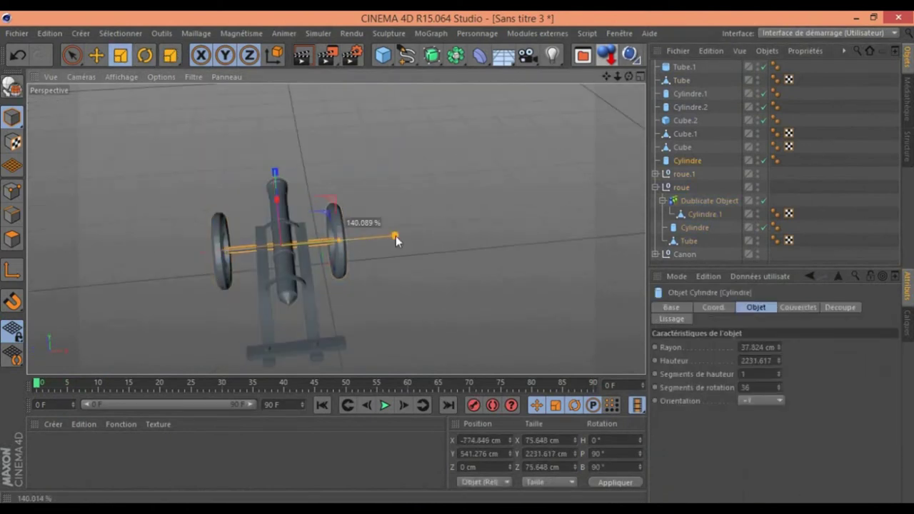
Select the cannon to move and rescale it.
left_click(684, 254)
key("e")
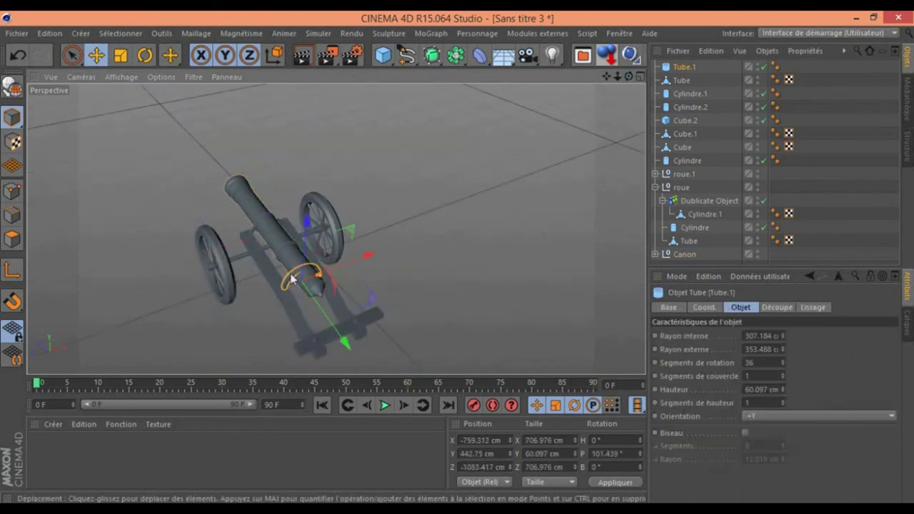
key("t")
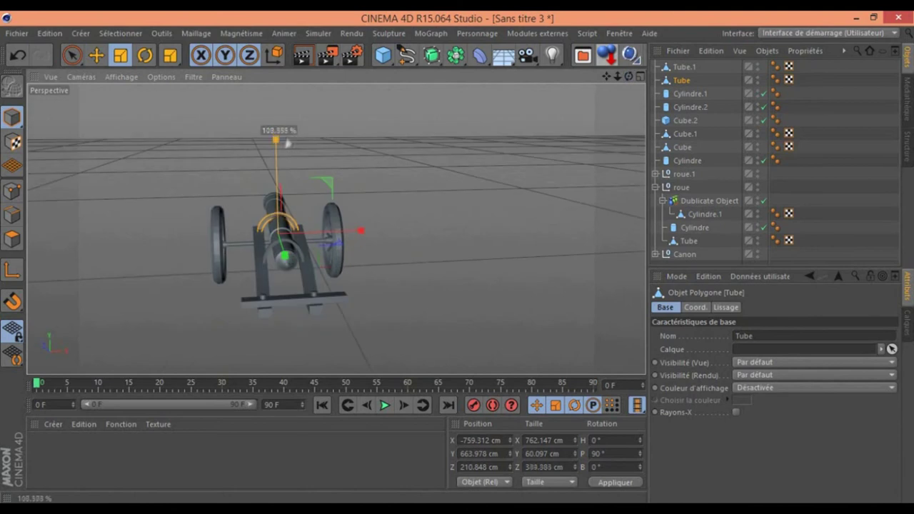
Add a sphere and a cylinder, make the cylinder editable and stretch it into a long rod.
left_click_drag(384, 55, 514, 66)
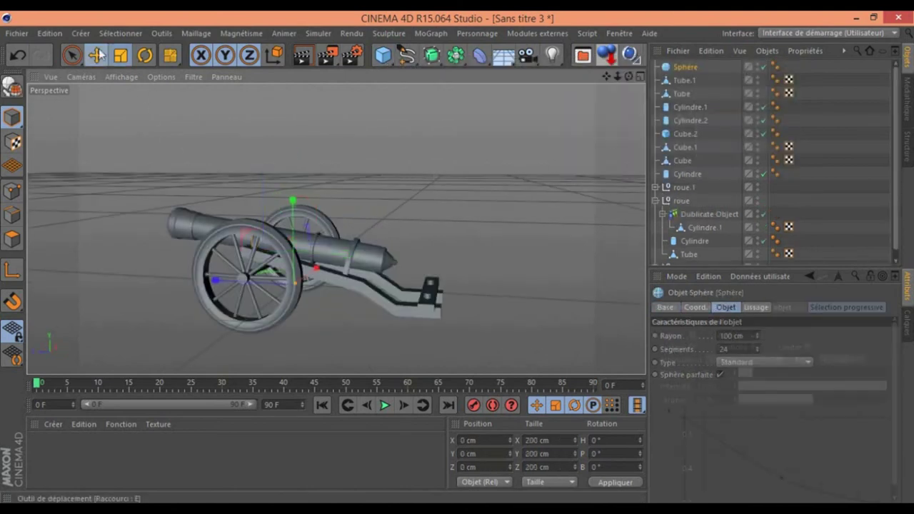
key("e")
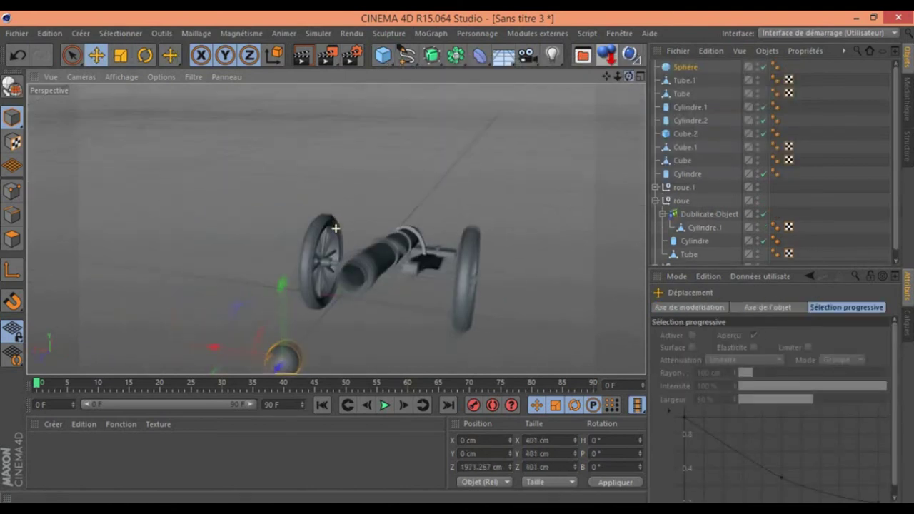
left_click_drag(384, 55, 429, 122)
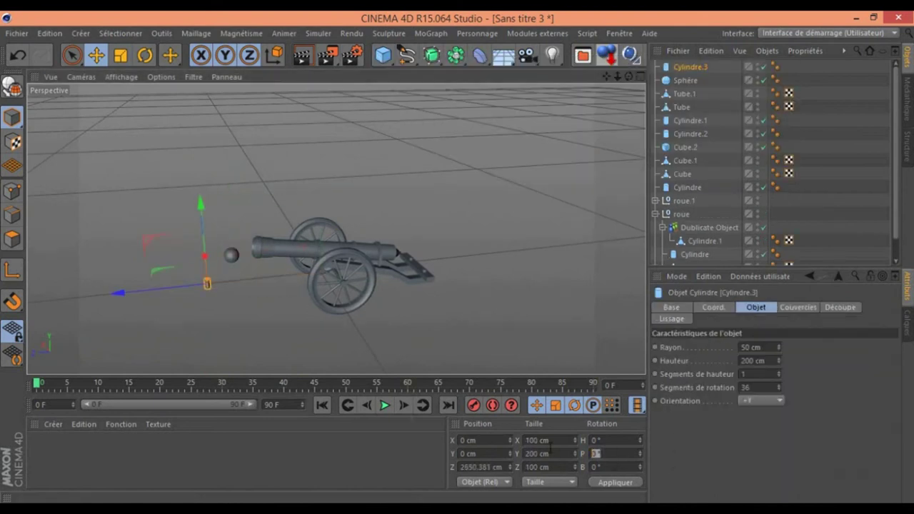
key("c")
key("t")
left_click_drag(148, 261, 400, 272)
left_click_drag(629, 76, 614, 89)
Loop-select the rod's end, scale it up into a flare and bevel it.
key("k")
left_click_drag(358, 215, 284, 247, "alt")
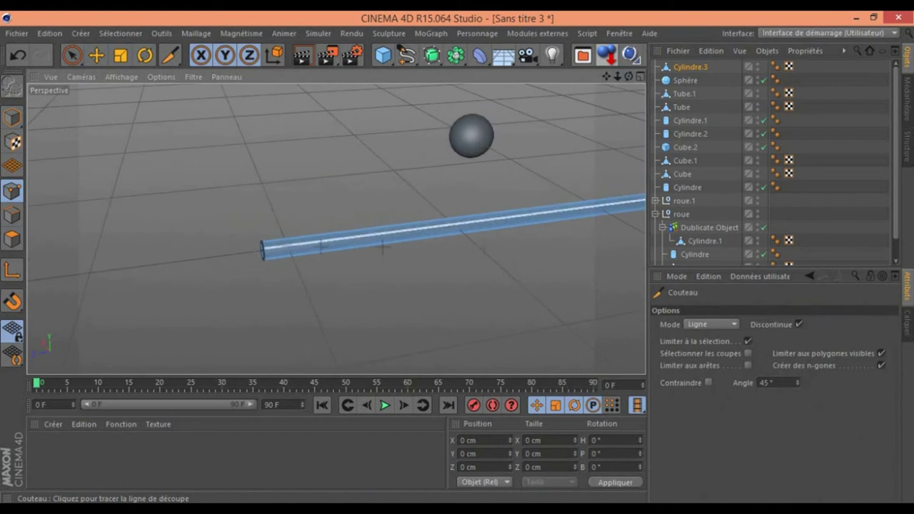
left_click(169, 55)
left_click(228, 193)
mouse_move(286, 261)
left_mouse_down("alt")
mouse_move(336, 228)
mouse_move(339, 252)
mouse_move(214, 214)
mouse_move(271, 214)
mouse_move(605, 93)
mouse_move(97, 56)
left_mouse_up("alt")
key("t")
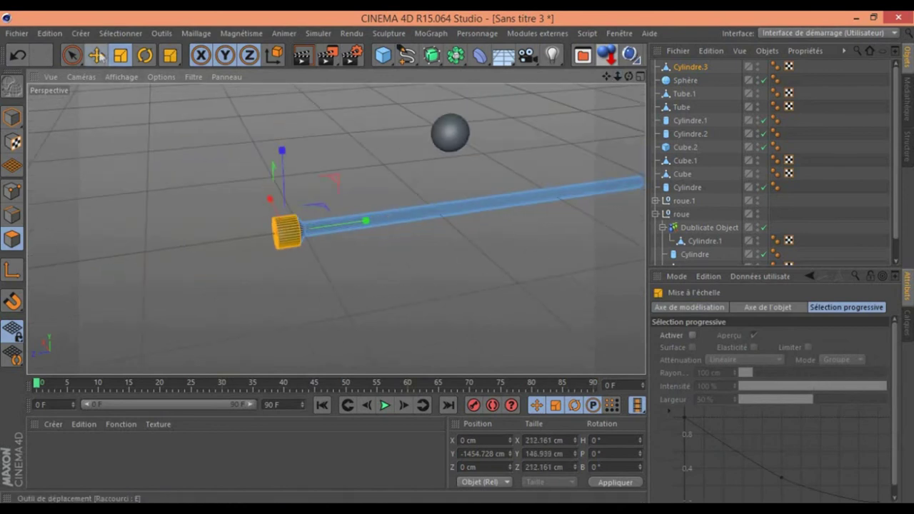
mouse_move(333, 225)
left_mouse_down("alt")
mouse_move(350, 154)
mouse_move(361, 170)
mouse_move(326, 207)
mouse_move(407, 224)
mouse_move(372, 215)
left_mouse_up("alt")
key("m")
key("s")
Rotate the ramrod upright and shrink it to about a third.
key("e")
key("r")
key("t")
mouse_move(357, 250)
left_mouse_down()
mouse_move(364, 259)
mouse_move(336, 229)
left_mouse_up()
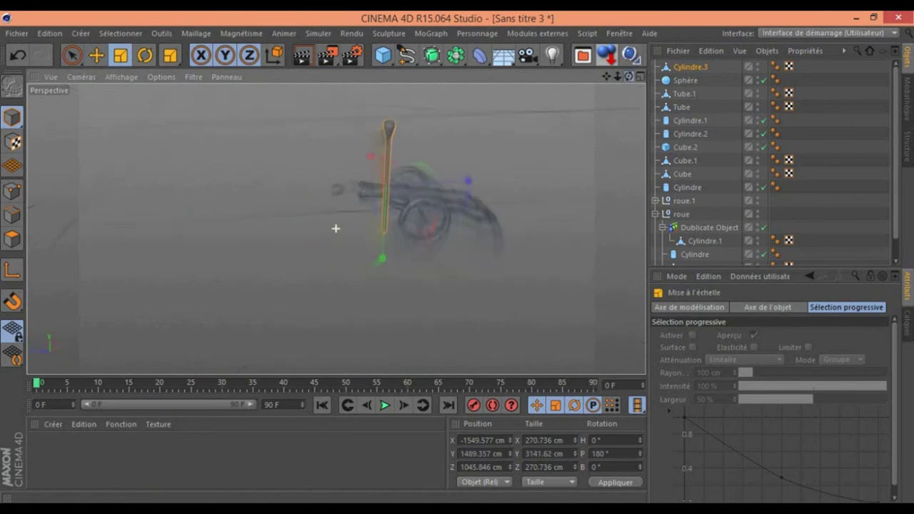
Shrink the Sphere cannonball to 281.168 cm, checking it in front and right views.
left_click(333, 190)
key("F4")
key("e")
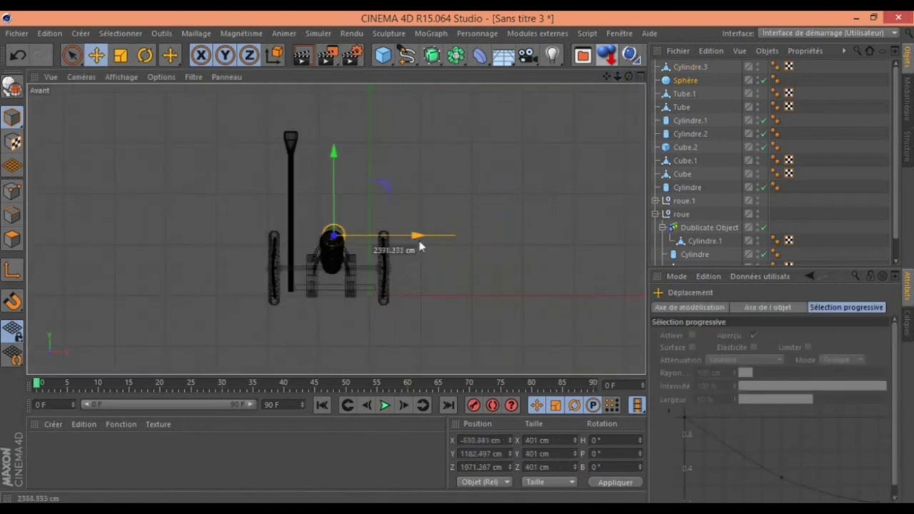
key("t")
key("F3")
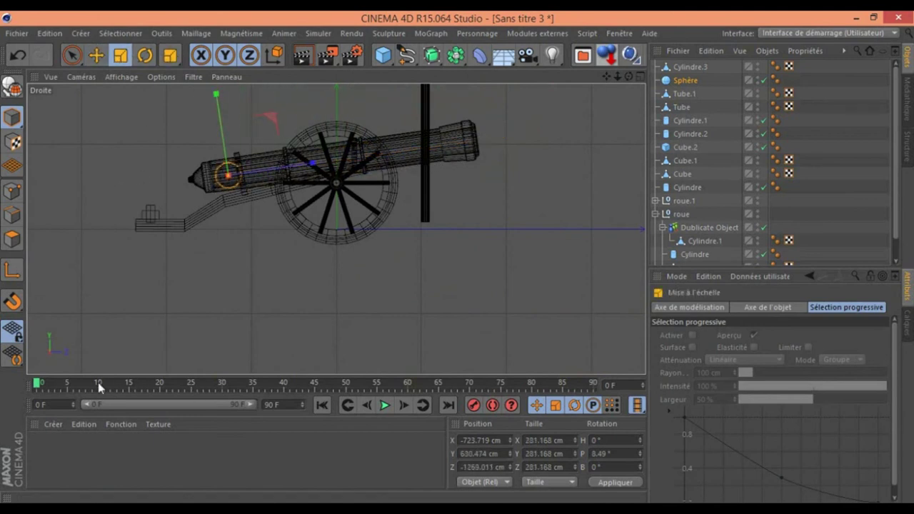
Select the ramrod Cylindre.3 and move it off the barrel.
left_click(425, 154)
key("F1")
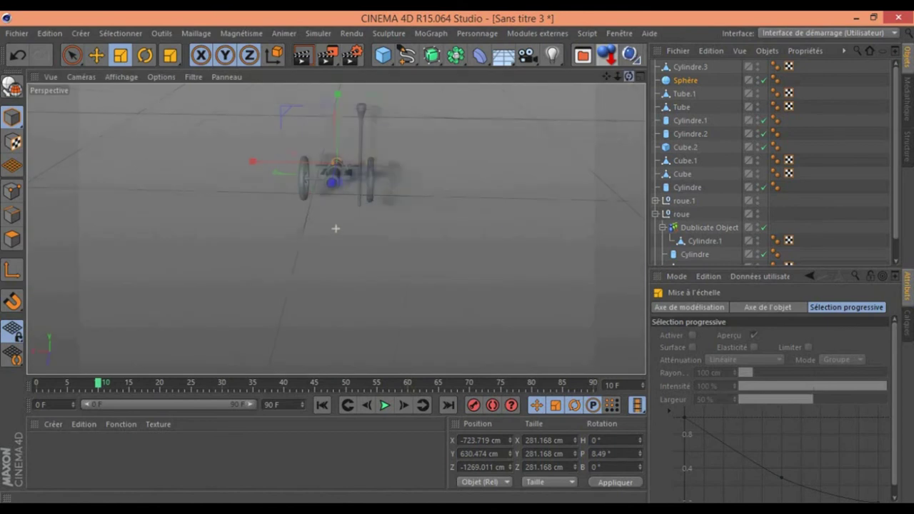
key("r")
key("e")
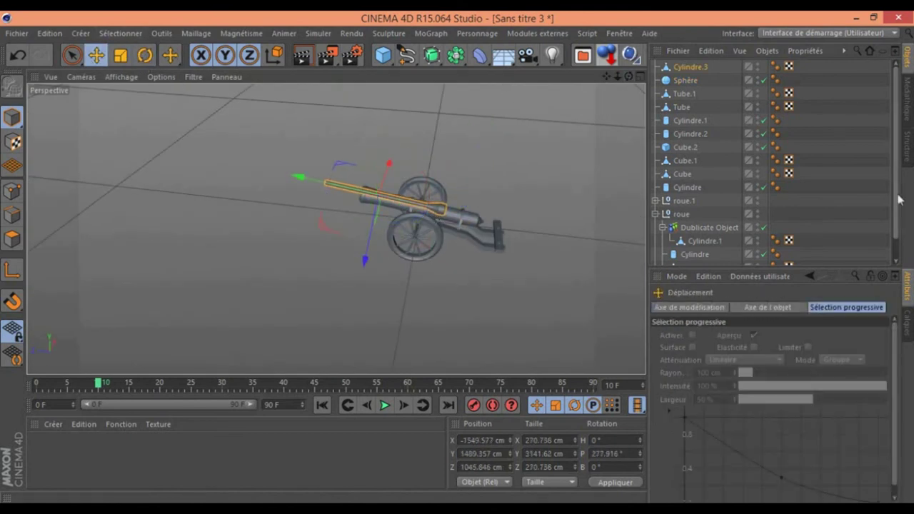
left_click(475, 189)
left_click(378, 184)
left_click_drag(379, 184, 314, 215, "alt")
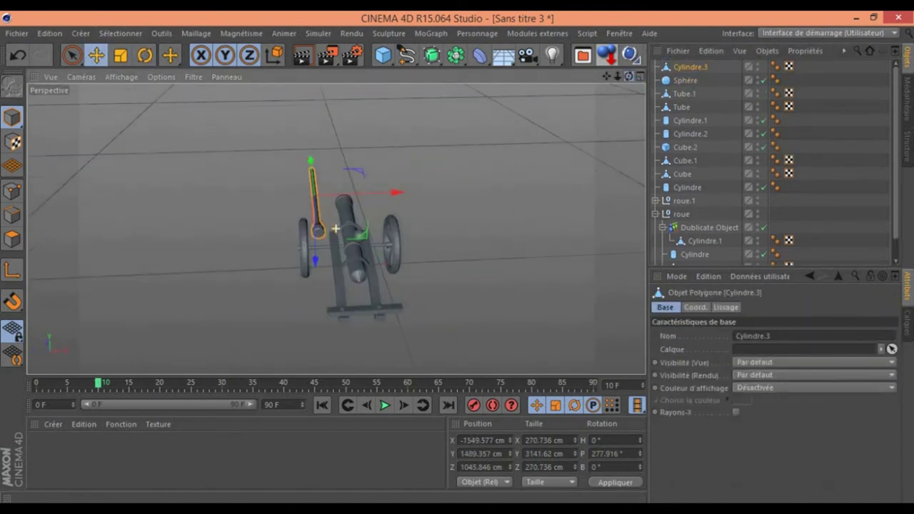
key("F4")
key("F3")
left_click_drag(509, 207, 588, 204)
Around frame 8, push the ramrod into the barrel and swing it down beside the wheel.
scroll(586, 215, "up", 3)
key("F2")
key("F1")
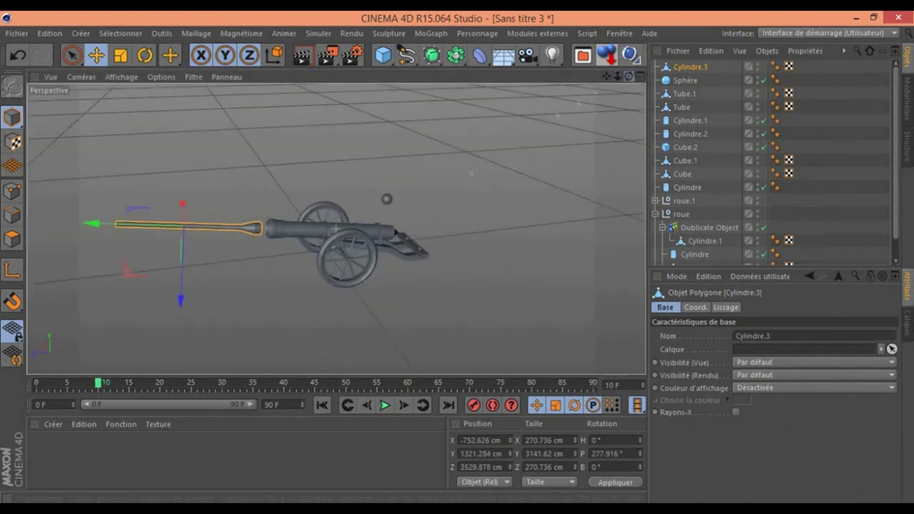
left_click(37, 383)
left_click(84, 384)
left_click_drag(106, 227, 197, 236)
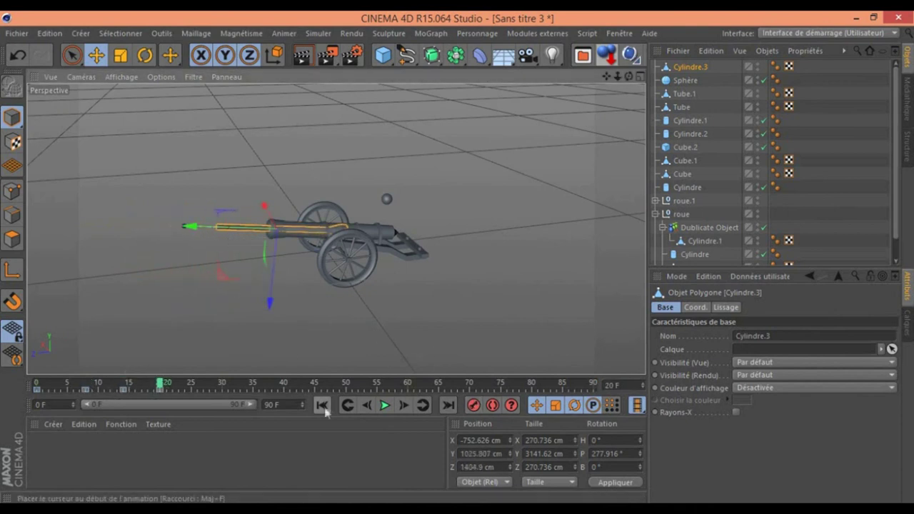
key("r")
left_click_drag(107, 228, 107, 243)
key("e")
Select the cannonball and orbit the view to a lower angle.
left_click(386, 200)
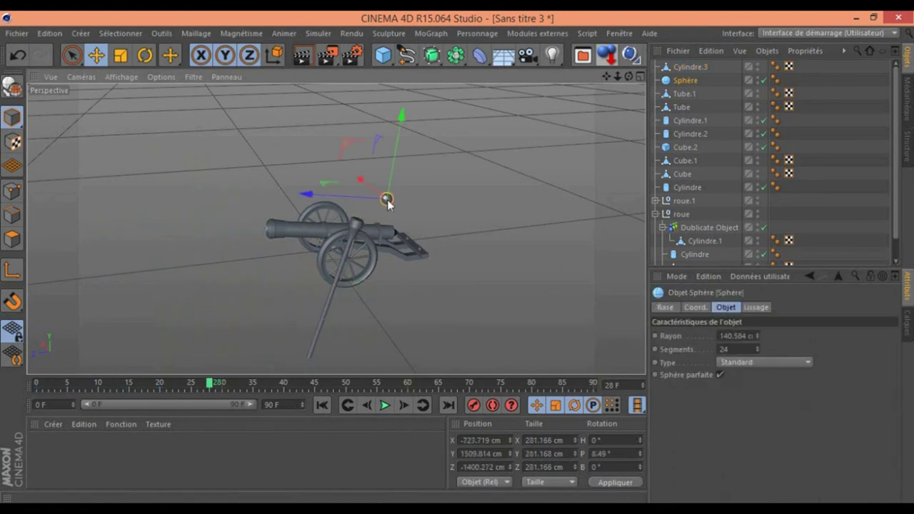
key("F4")
key("F2")
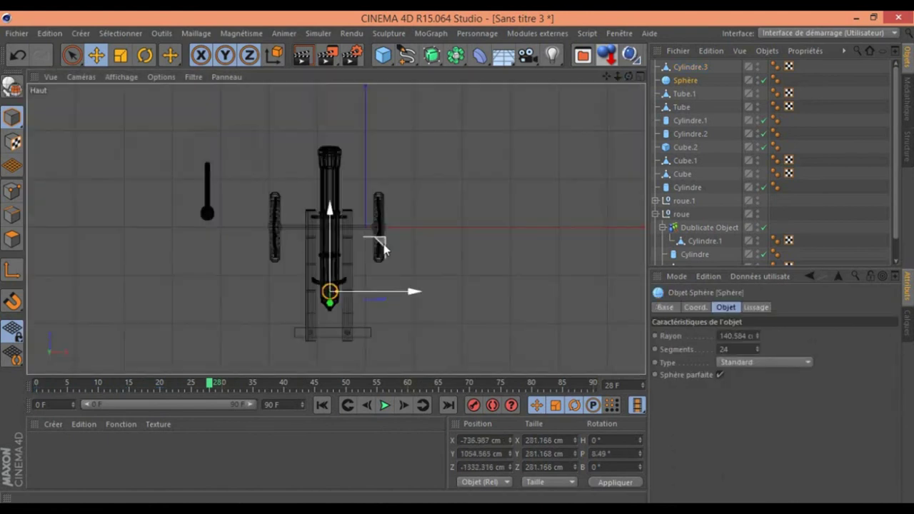
key("F1")
key("t")
left_click_drag(629, 76, 490, 402)
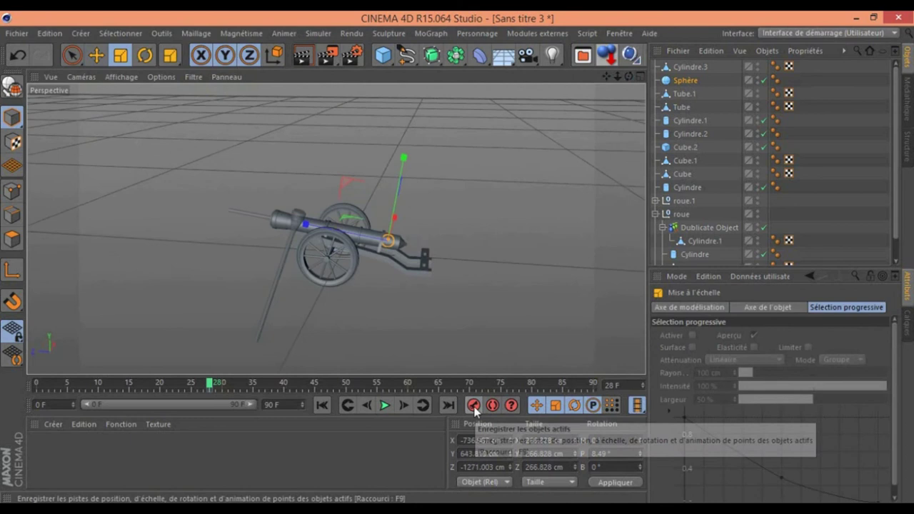
key("e")
Pull the ramrod out to the left of the barrel, adjust its height, and play back to check.
left_click(383, 406)
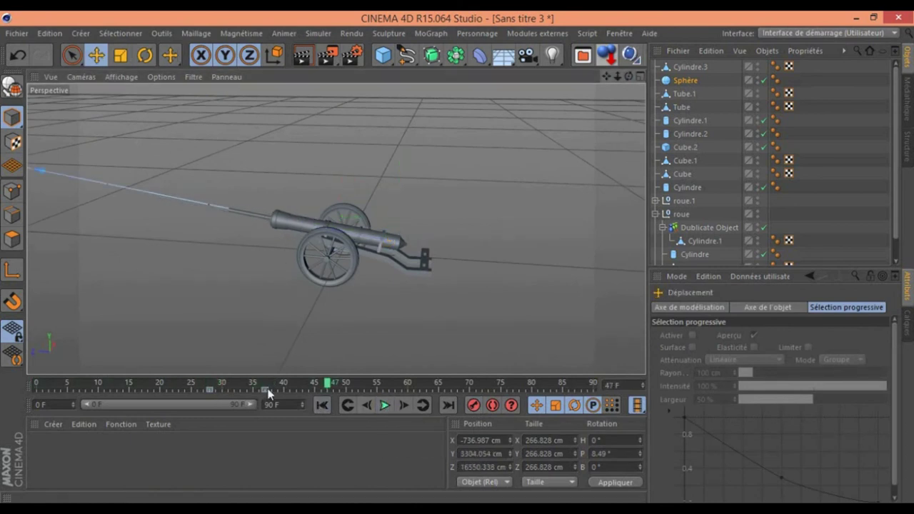
left_click_drag(204, 222, 120, 210)
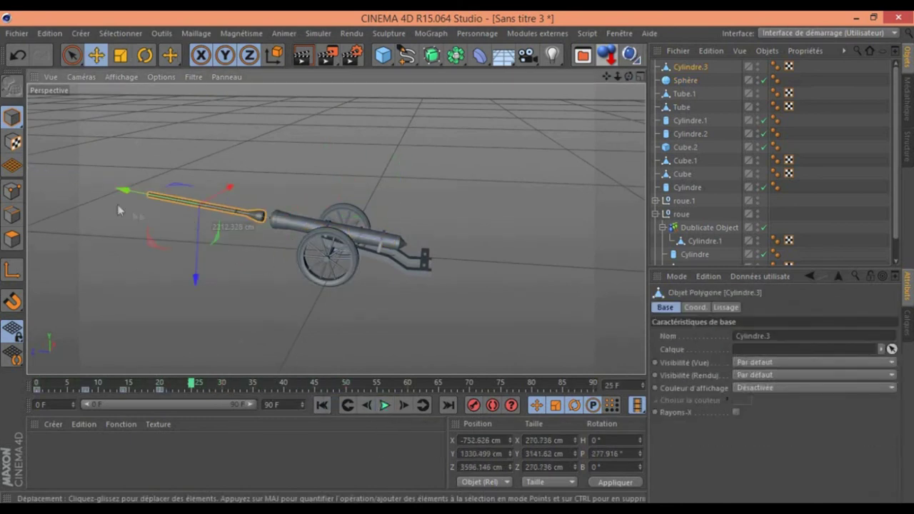
left_click_drag(198, 330, 198, 327)
left_click(385, 406)
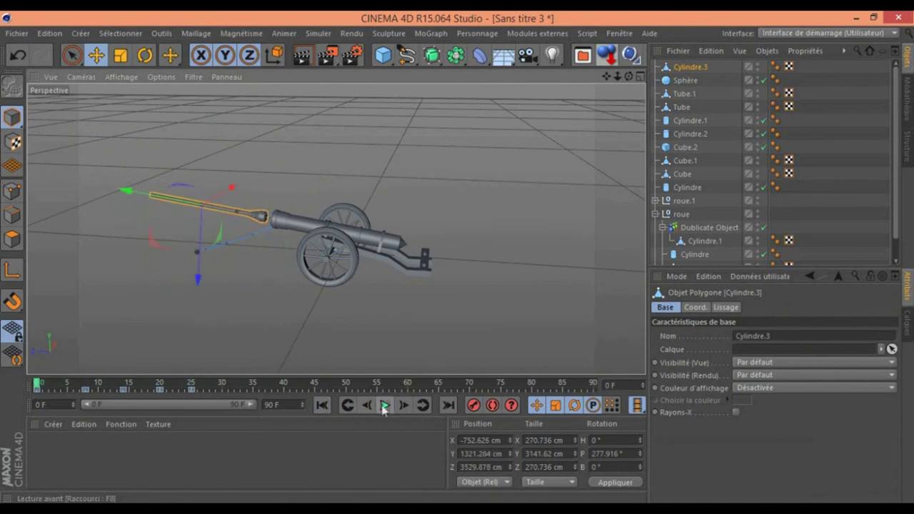
left_click_drag(204, 386, 163, 385)
key("ctrl+z")
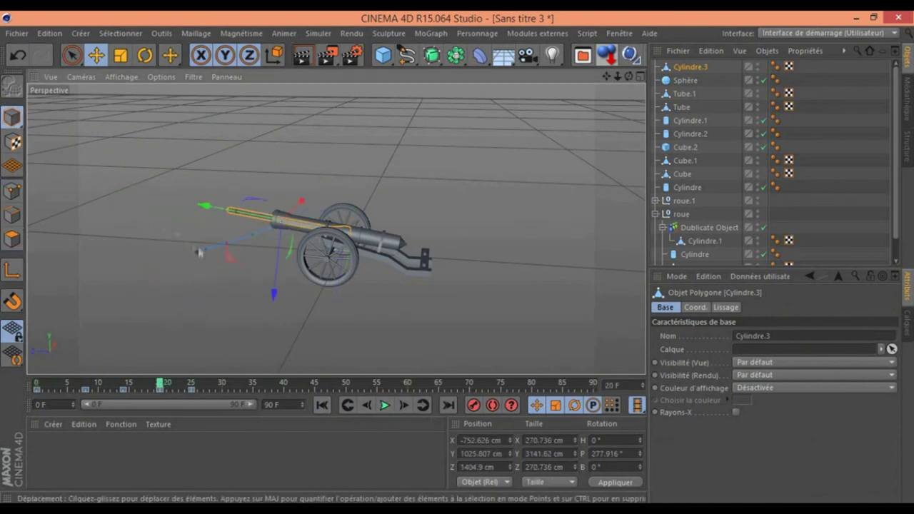
key("ctrl+z")
key("ctrl+z")
key("ctrl+z")
key("ctrl+z")
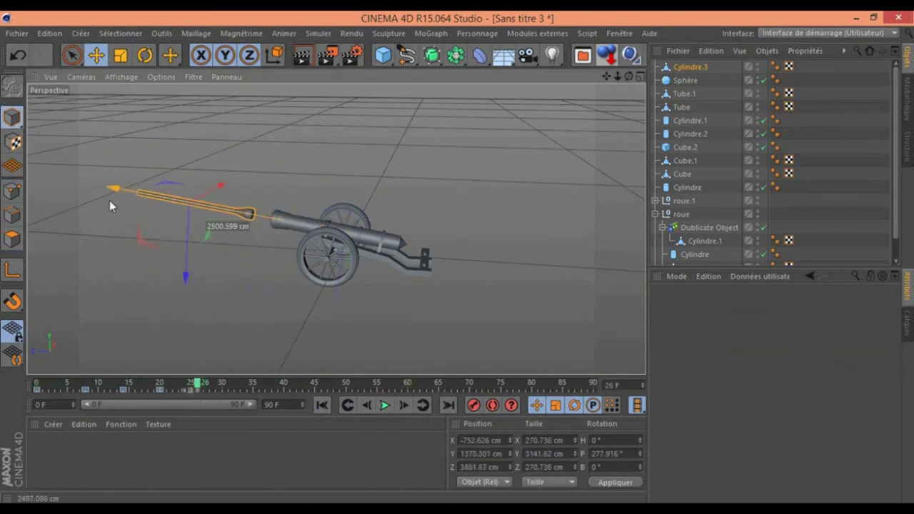
key("ctrl+z")
key("ctrl+z")
key("ctrl+z")
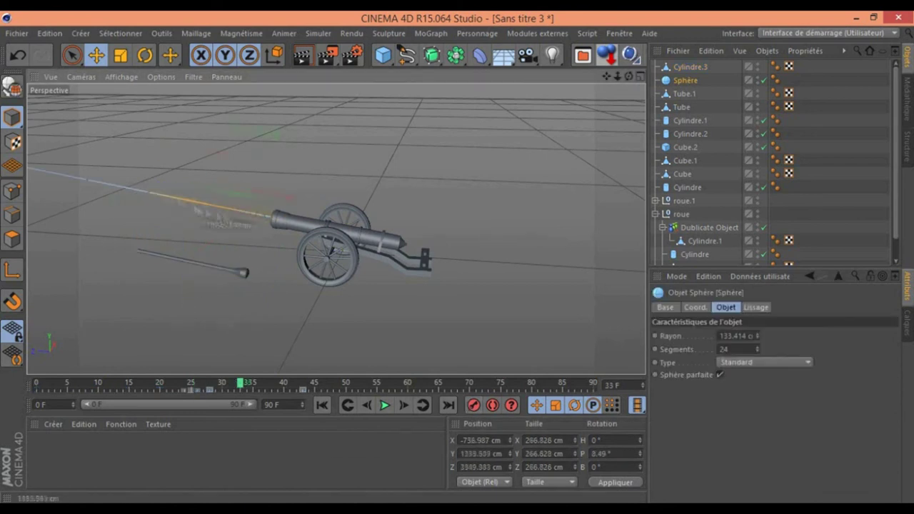
left_click(386, 407)
Group Tube.1 through Cylindre.2 under a new null named canon.
left_click(684, 94)
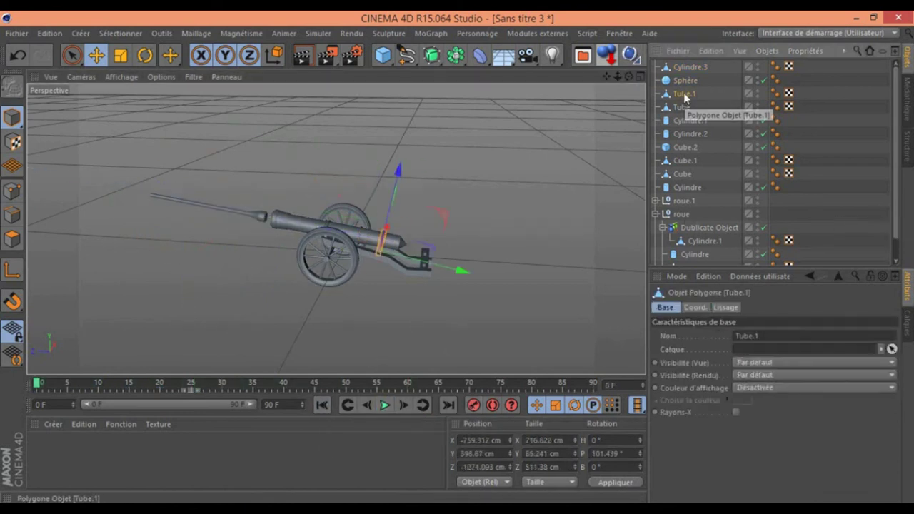
left_click(684, 132, "shift")
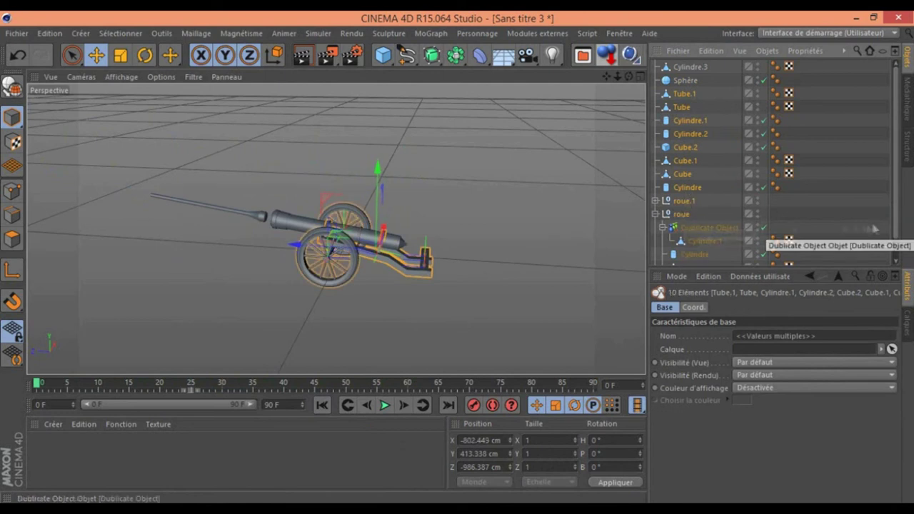
left_click_drag(875, 228, 691, 261)
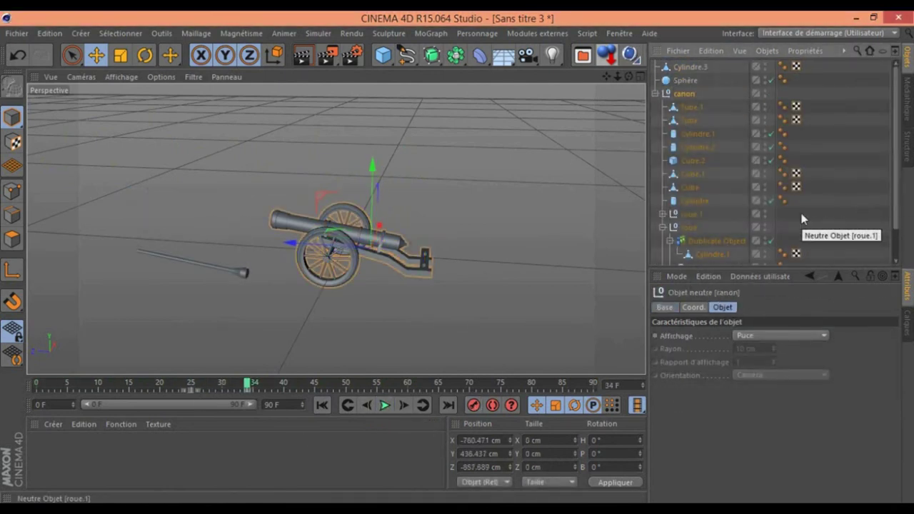
At frame 35, tilt the canon null back into its recoil pose and record a key.
left_click(250, 389)
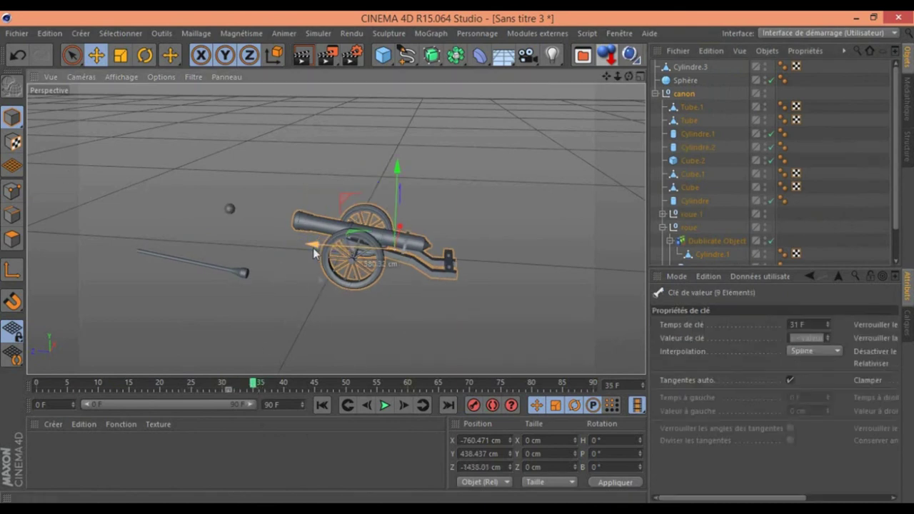
left_click(370, 245)
key("r")
left_click_drag(370, 245, 343, 203)
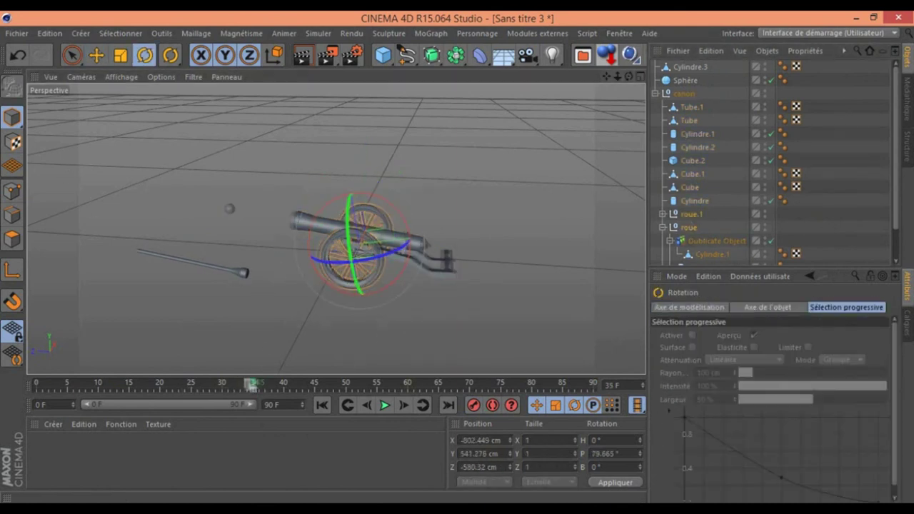
key("ctrl+z")
left_click(324, 406)
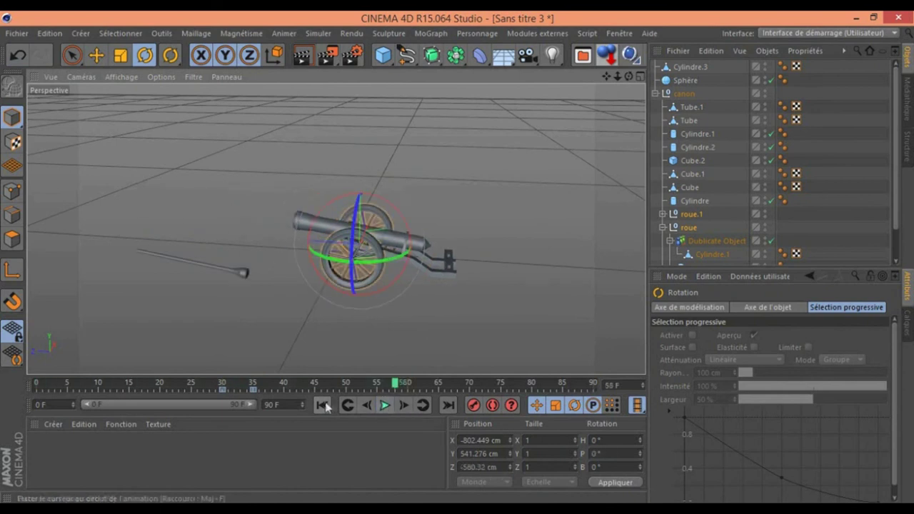
left_click(253, 390)
left_click_drag(330, 290, 319, 308)
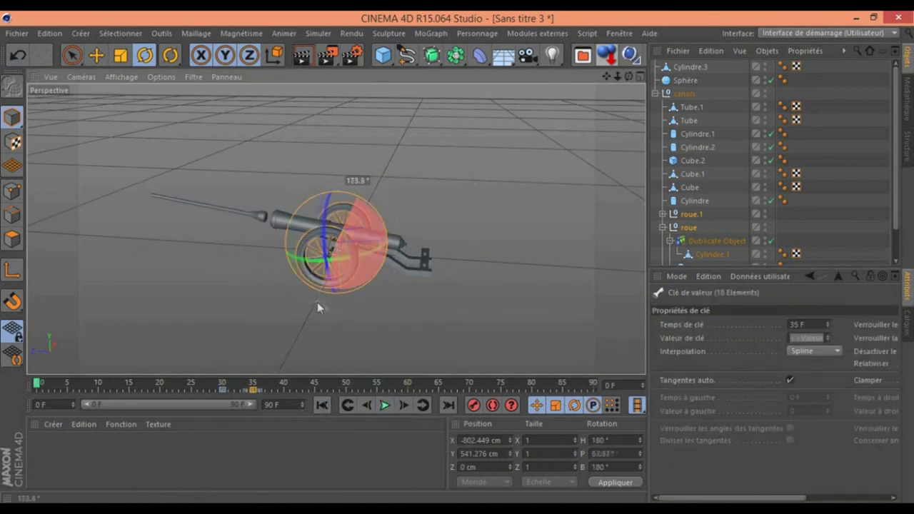
left_click_drag(400, 229, 445, 302)
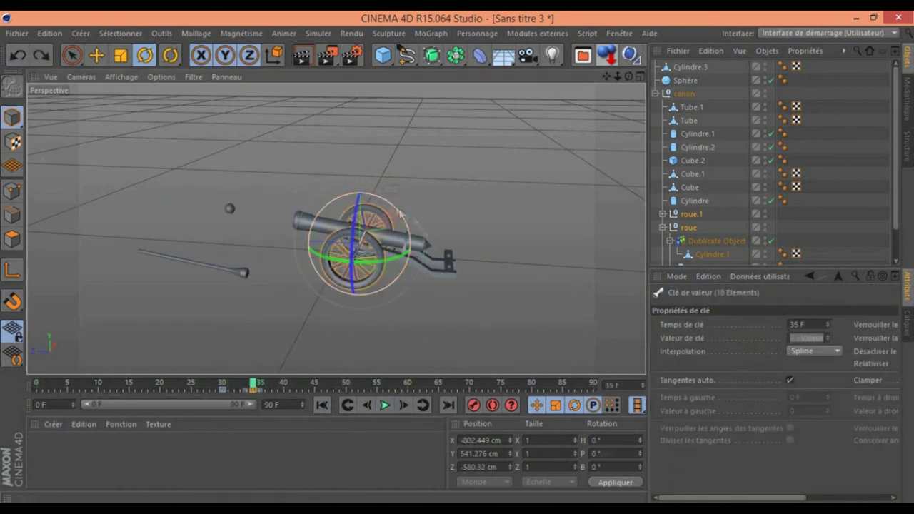
left_click(476, 405)
Play the recoil animation from frame 0, then stop at frame 35.
left_click(322, 405)
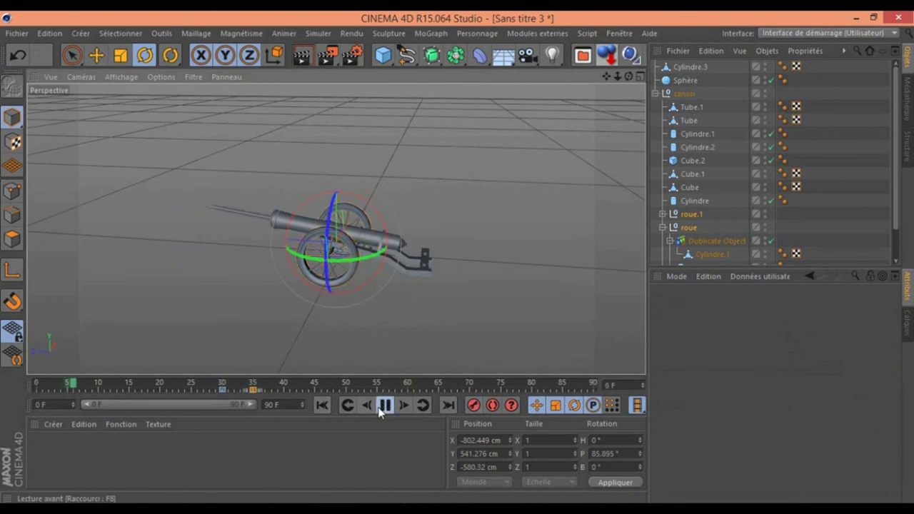
left_click(322, 405)
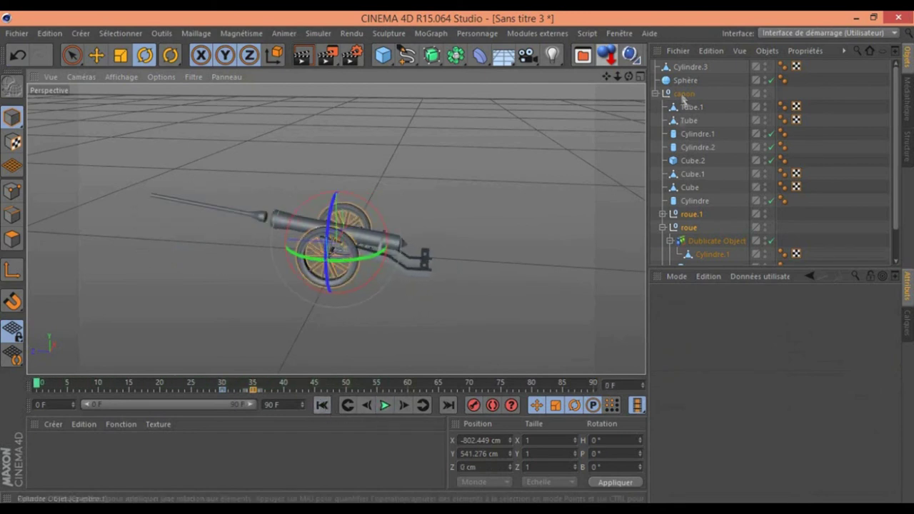
left_click_drag(617, 77, 628, 78)
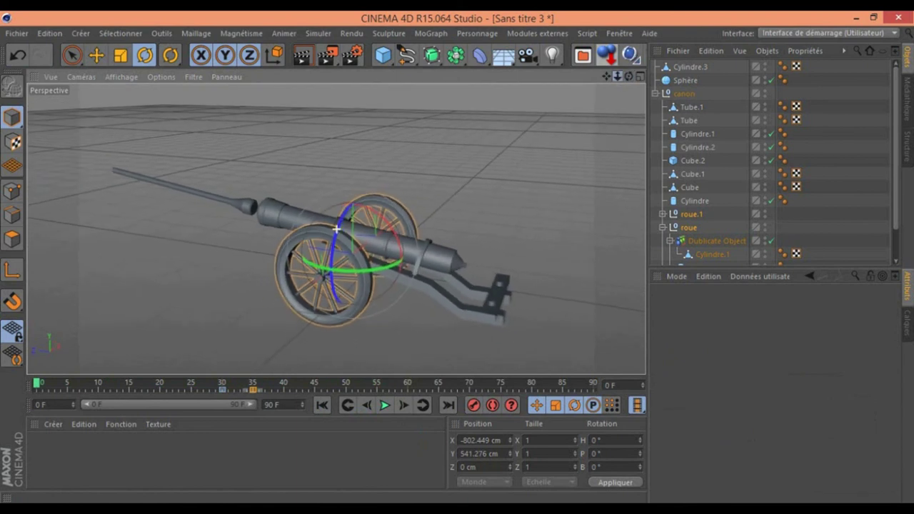
left_click(384, 407)
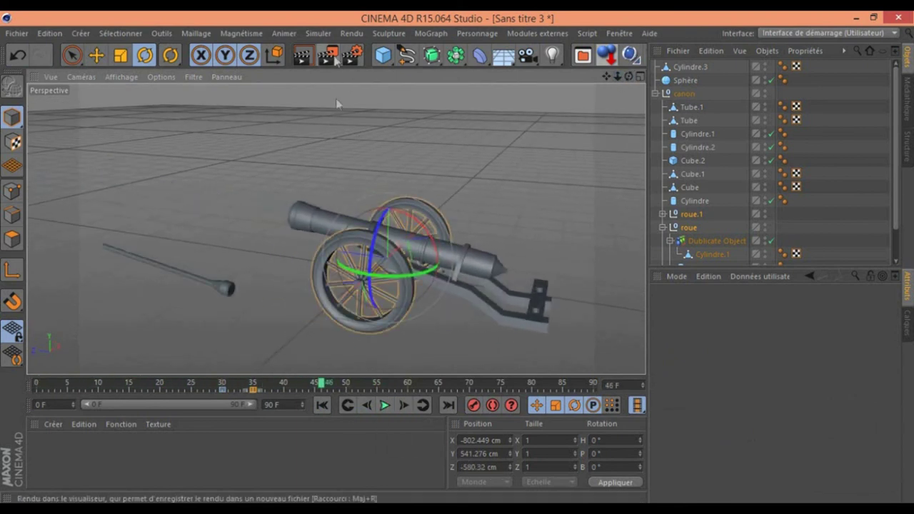
left_click_drag(322, 384, 254, 385)
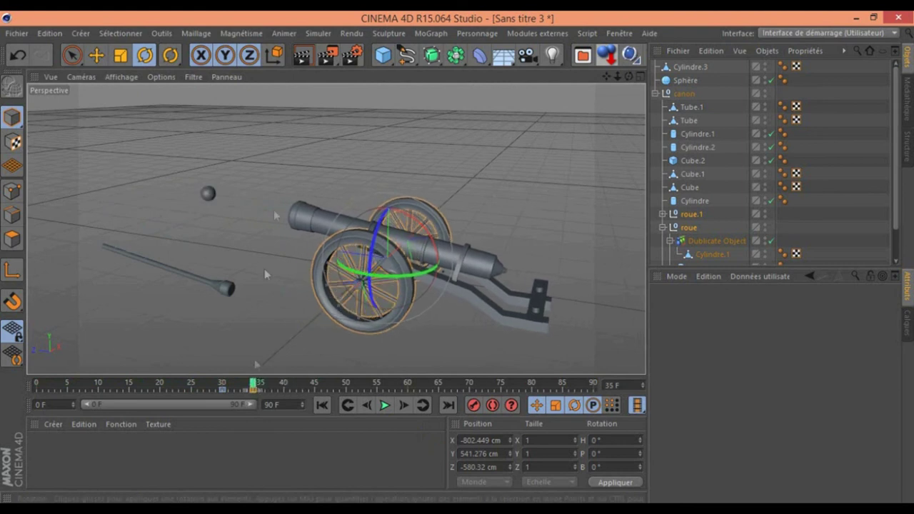
left_click(330, 48)
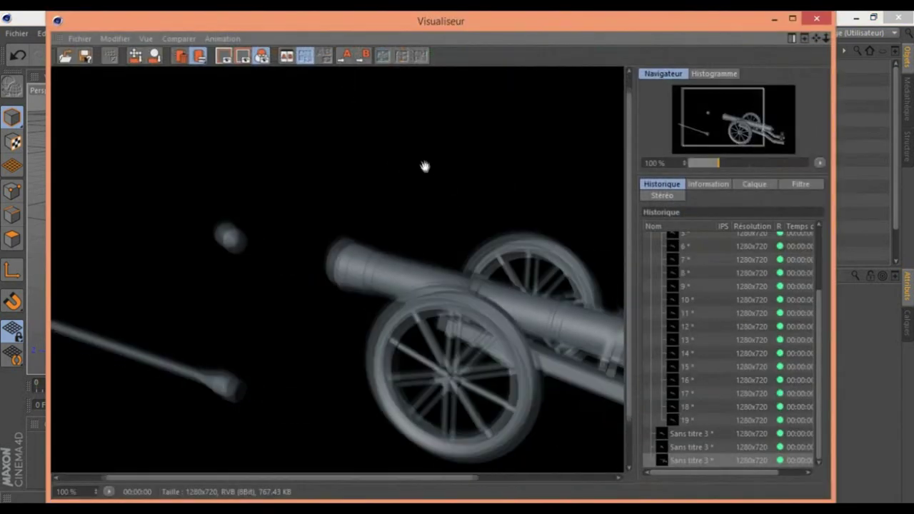
scroll(430, 205, "up", 1)
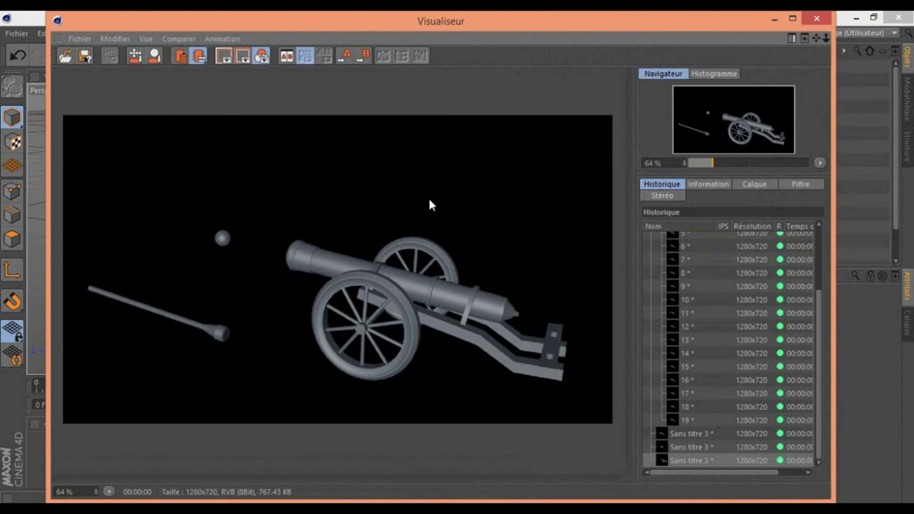
Close the Picture Viewer showing the final textured cannon render.
left_click(816, 20)
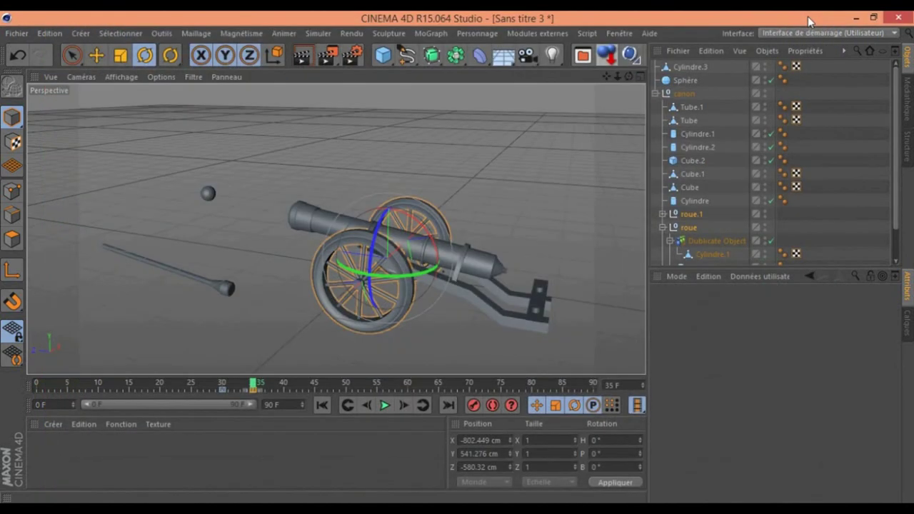